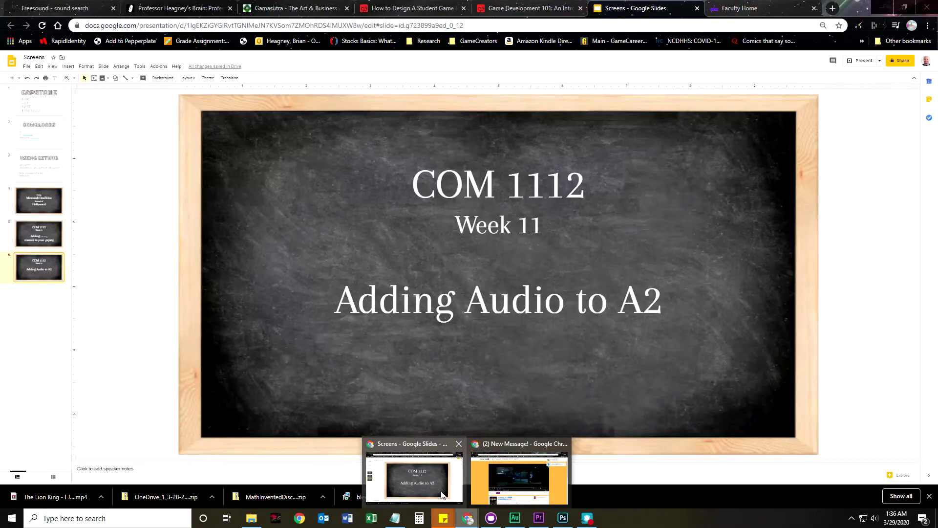
{"action": "left_click", "coordinate": [436, 490]}
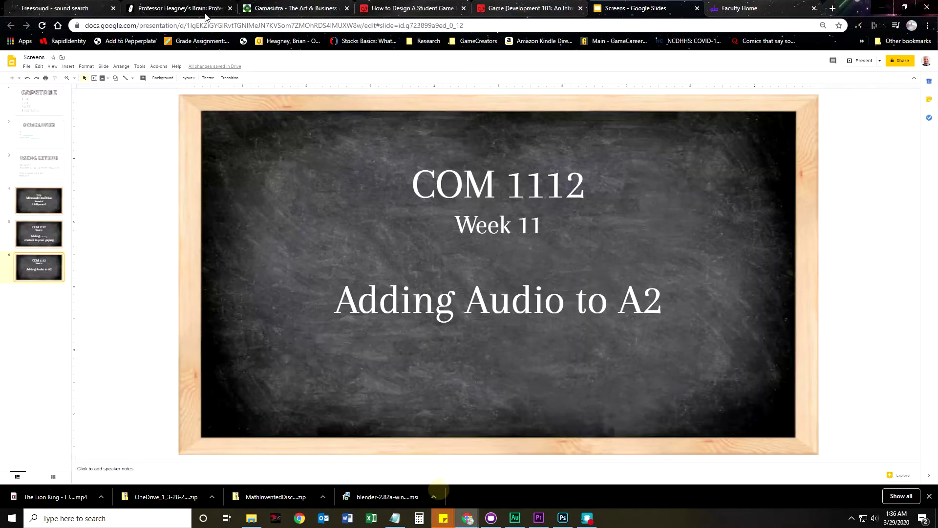
{"action": "left_click", "coordinate": [138, 7]}
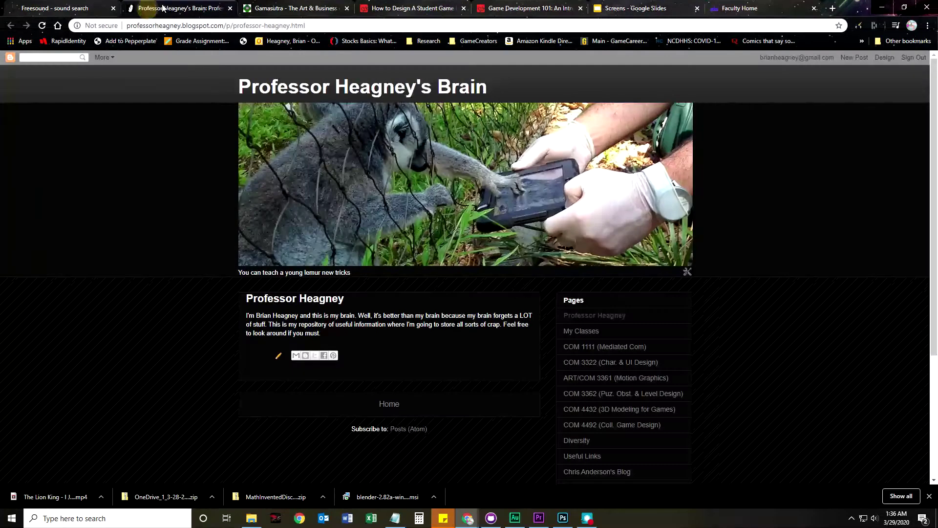
{"action": "left_click", "coordinate": [143, 27]}
{"action": "type", "text": "www.highpoint.edu"}
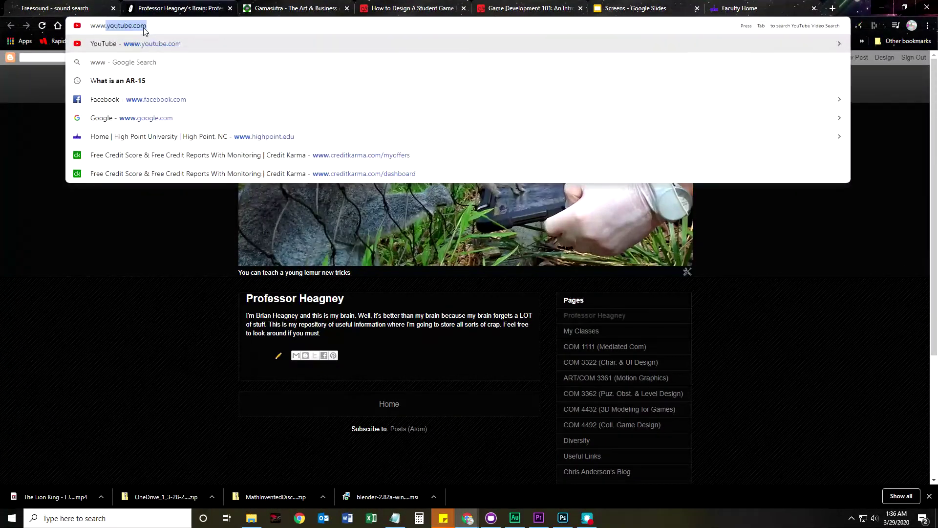
{"action": "key", "text": "Return"}
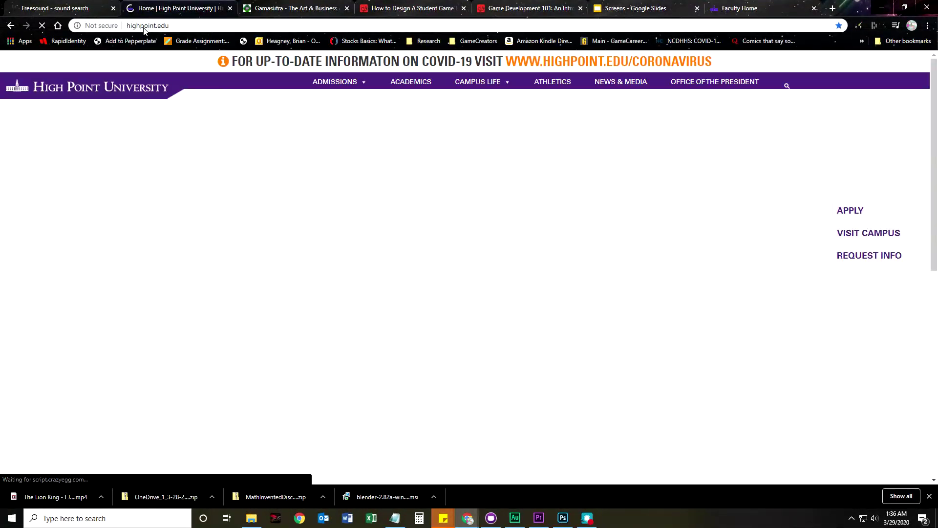
{"action": "left_click_drag", "start_coordinate": [184, 8], "coordinate": [74, 11]}
Follow the Blackboard link and sign in with the university account
{"action": "scroll", "coordinate": [439, 266], "scroll_direction": "down", "scroll_amount": 6}
{"action": "left_click", "coordinate": [538, 391]}
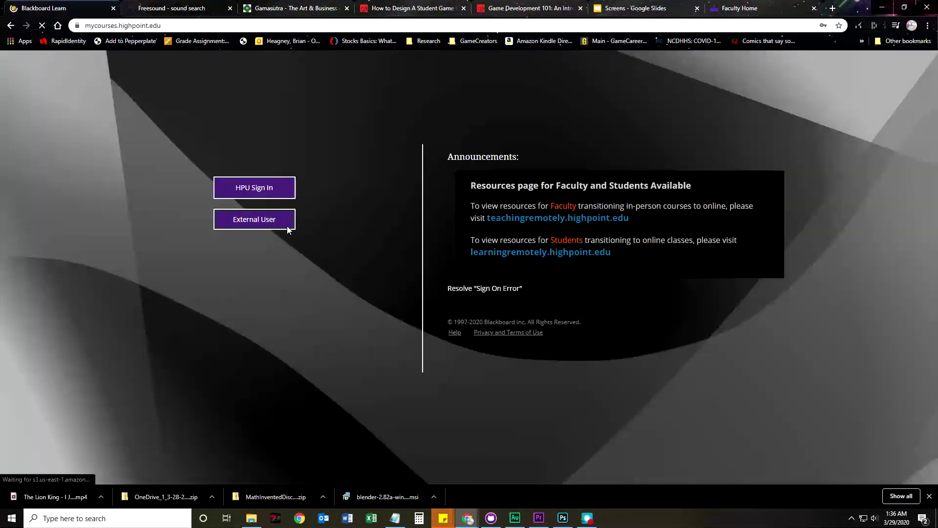
{"action": "left_click", "coordinate": [250, 190]}
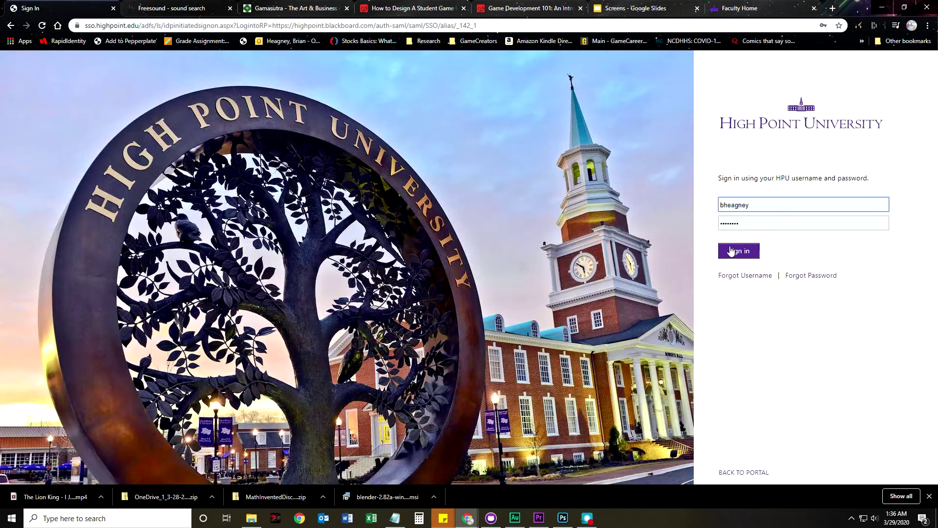
{"action": "left_click", "coordinate": [730, 251]}
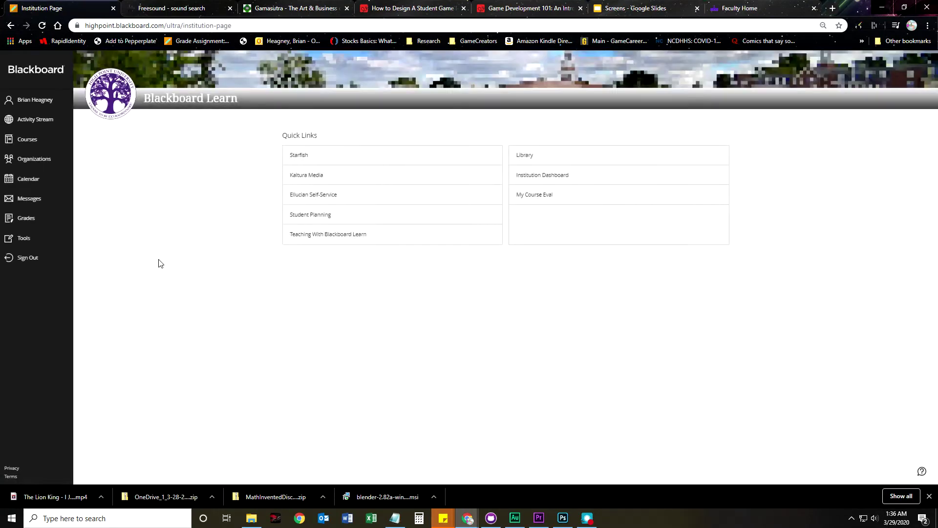
Open course COM-1112-01 from the 2020 Spring Undergraduate term listing
{"action": "left_click", "coordinate": [27, 140]}
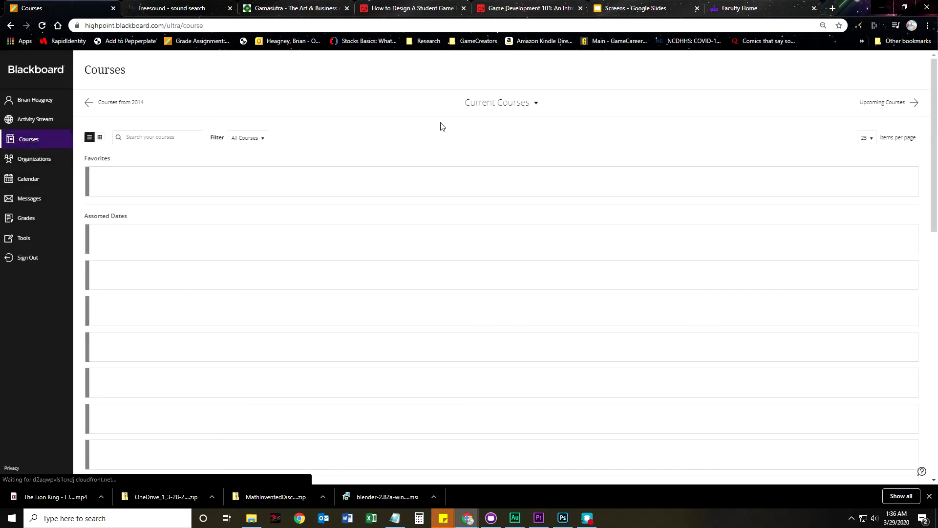
{"action": "left_click", "coordinate": [502, 104]}
{"action": "left_click", "coordinate": [480, 185]}
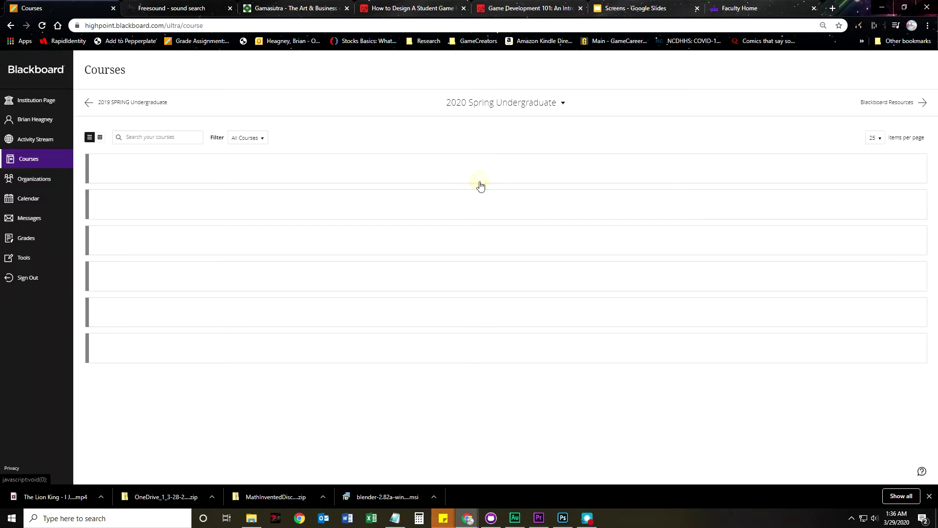
{"action": "left_click", "coordinate": [204, 216]}
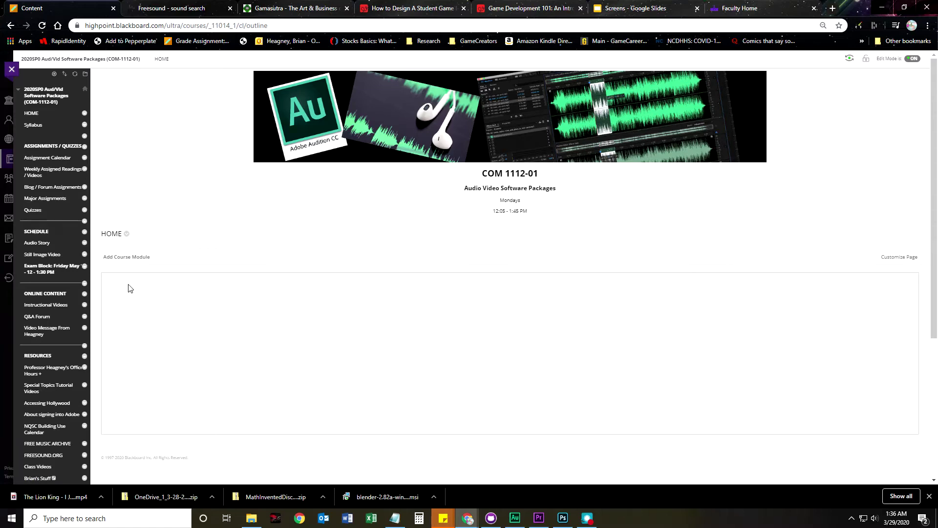
Adjust the page zoom and scroll down to the course's Resources links
{"action": "scroll", "coordinate": [60, 348], "scroll_direction": "down", "scroll_amount": 1}
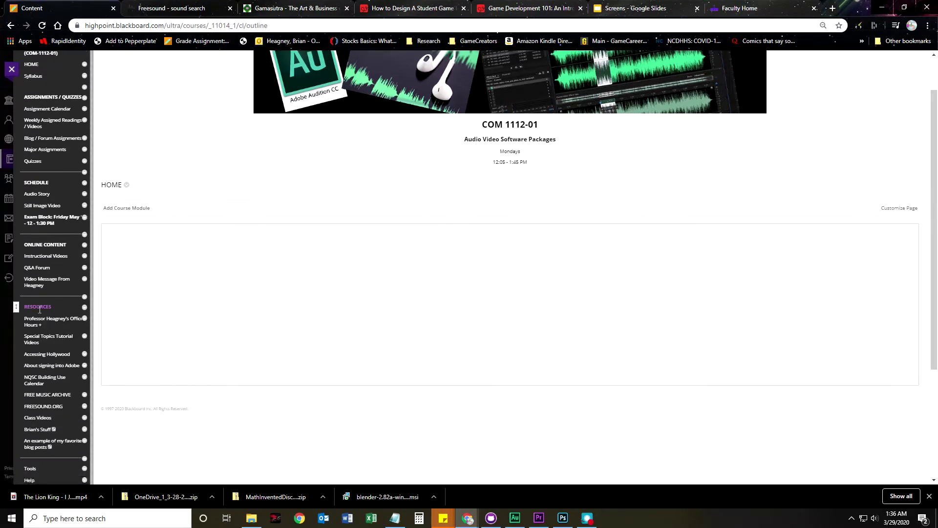
{"action": "key", "text": "ctrl+plus"}
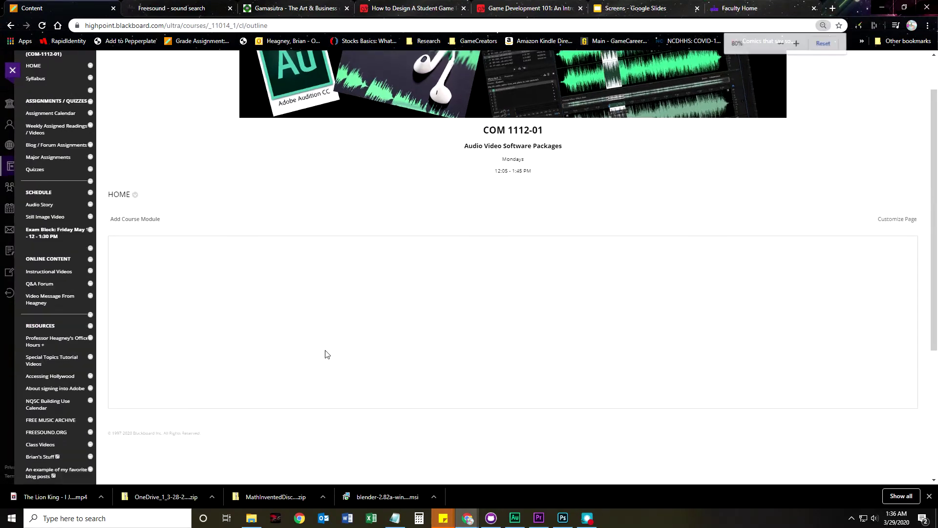
{"action": "key", "text": "ctrl+plus"}
{"action": "key", "text": "ctrl+plus"}
{"action": "key", "text": "ctrl+plus"}
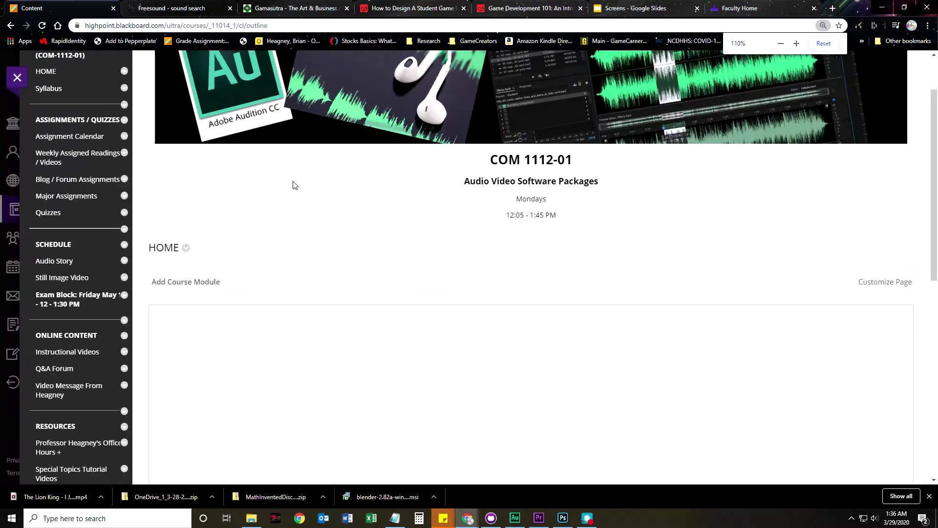
{"action": "scroll", "coordinate": [301, 256], "scroll_direction": "down", "scroll_amount": 2}
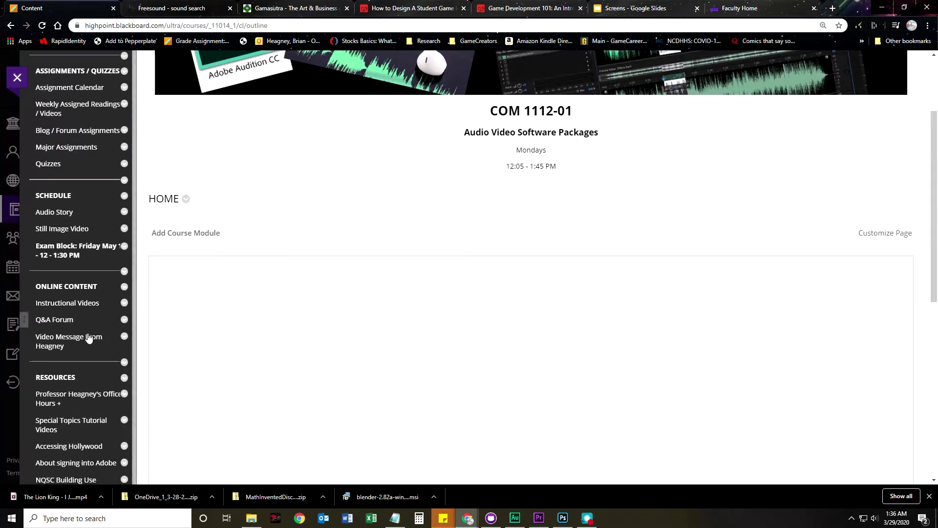
{"action": "scroll", "coordinate": [64, 369], "scroll_direction": "down", "scroll_amount": 1}
{"action": "scroll", "coordinate": [64, 372], "scroll_direction": "down", "scroll_amount": 3}
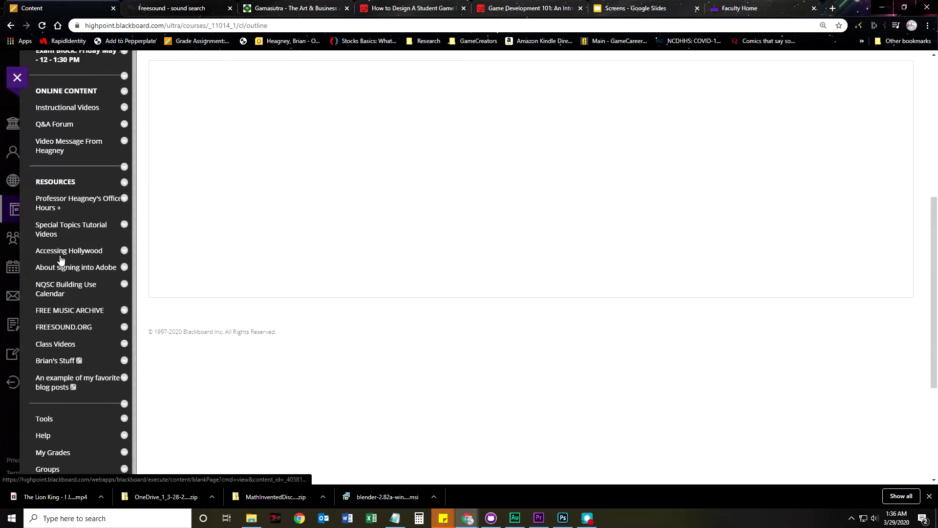
Open FREESOUND.ORG in a new tab, go to Log In, and dismiss the Dashlane popup
{"action": "left_click", "coordinate": [67, 331]}
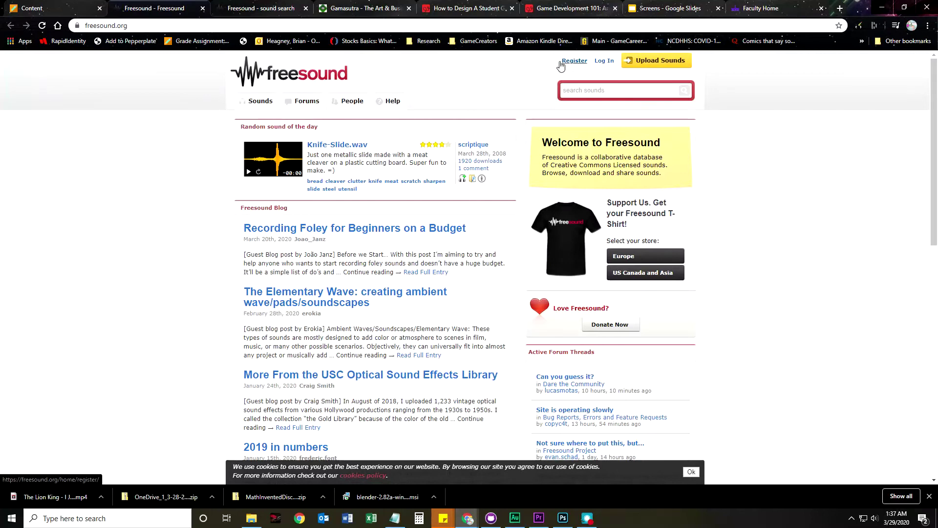
{"action": "left_click", "coordinate": [605, 61]}
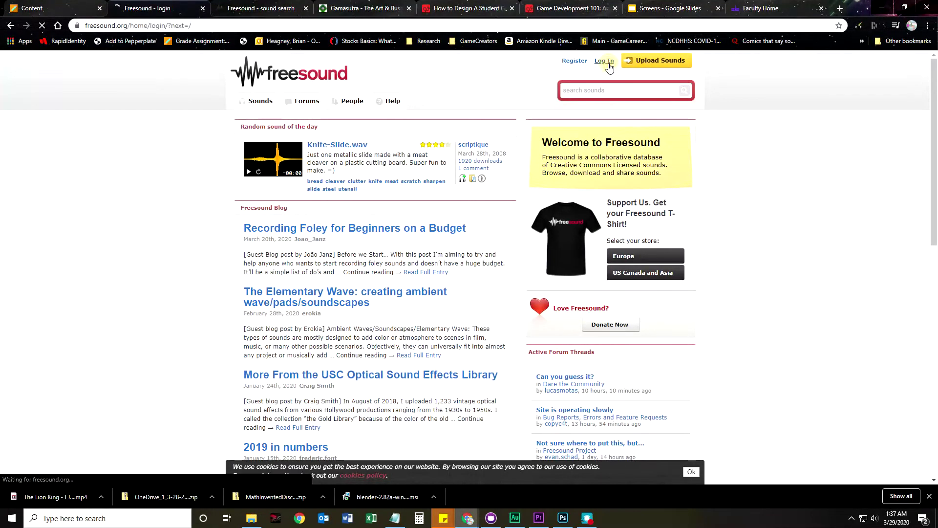
{"action": "left_click", "coordinate": [328, 158]}
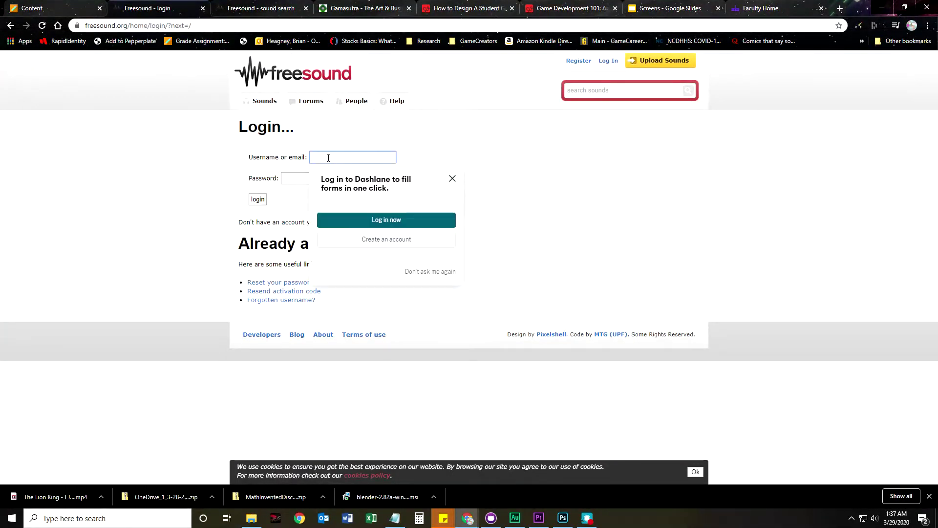
{"action": "left_click", "coordinate": [452, 177]}
{"action": "left_click", "coordinate": [453, 179]}
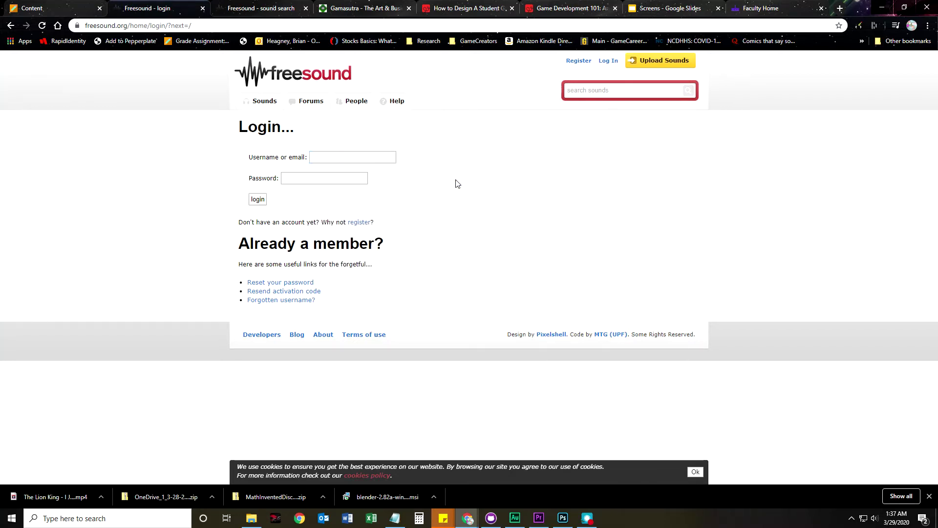
Enter the account username and password and log in to Freesound
{"action": "left_click", "coordinate": [385, 159]}
{"action": "left_click_drag", "start_coordinate": [348, 158], "coordinate": [7, 165]}
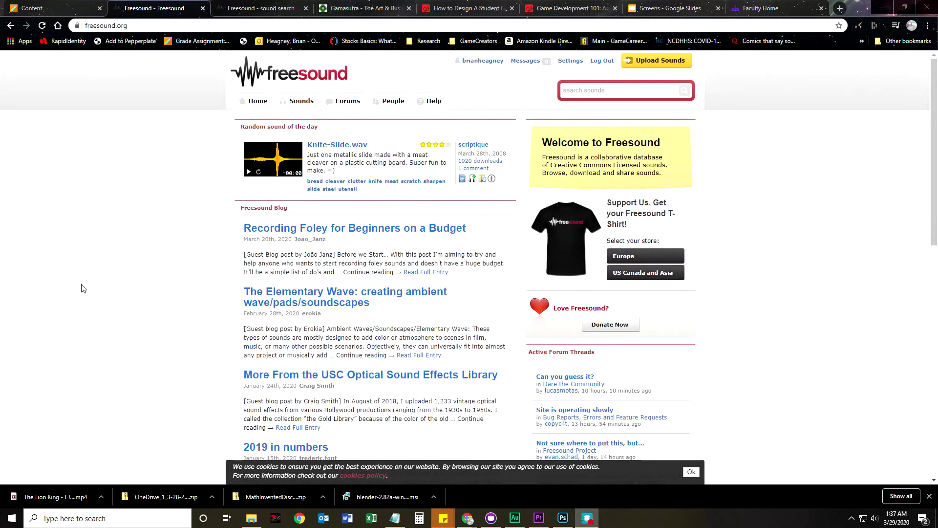
{"action": "left_click", "coordinate": [80, 287]}
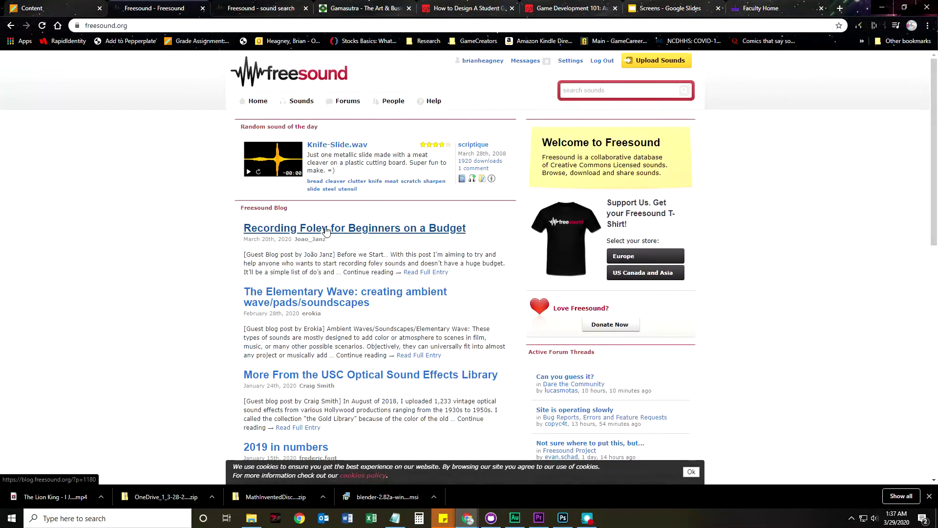
Open 'Recording Foley for Beginners on a Budget' in a new tab, skim it, then return home
{"action": "right_click", "coordinate": [375, 230]}
{"action": "left_click", "coordinate": [385, 235]}
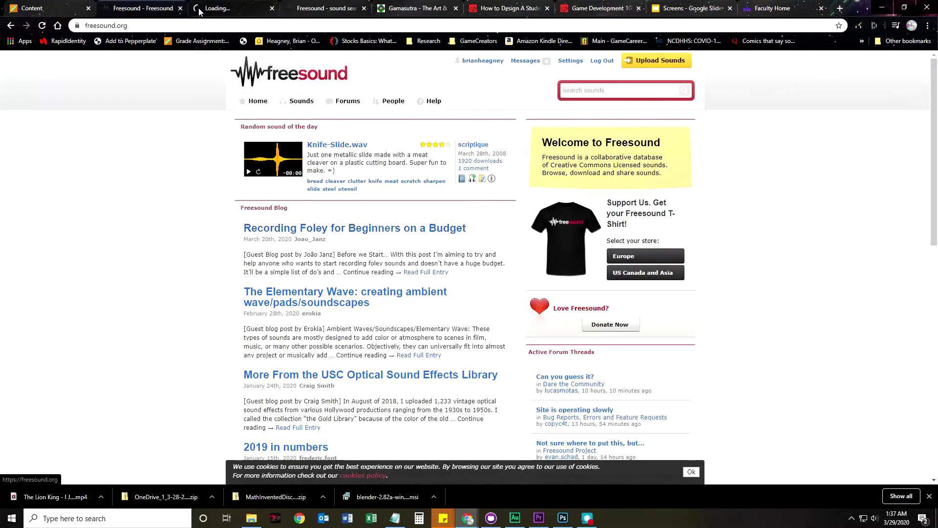
{"action": "key", "text": "ctrl+Tab"}
{"action": "scroll", "coordinate": [315, 332], "scroll_direction": "down", "scroll_amount": 15}
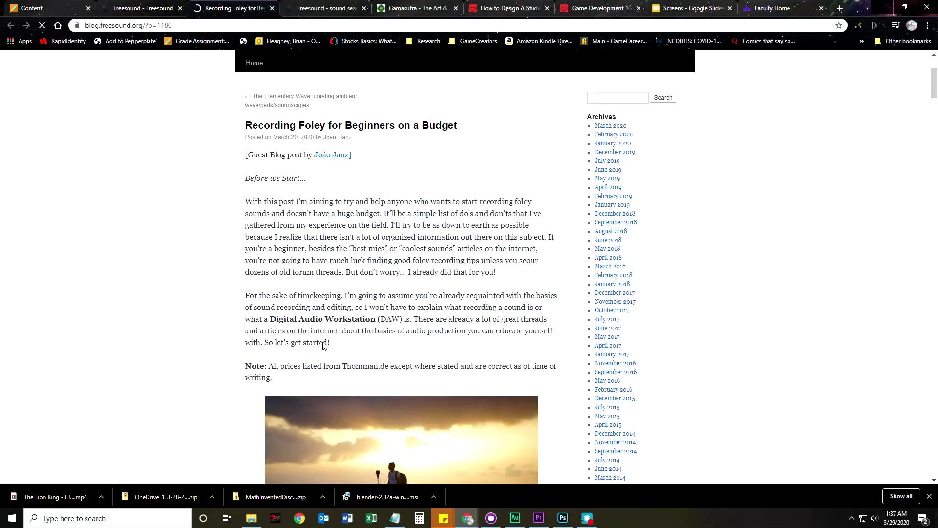
{"action": "scroll", "coordinate": [316, 345], "scroll_direction": "down", "scroll_amount": 20}
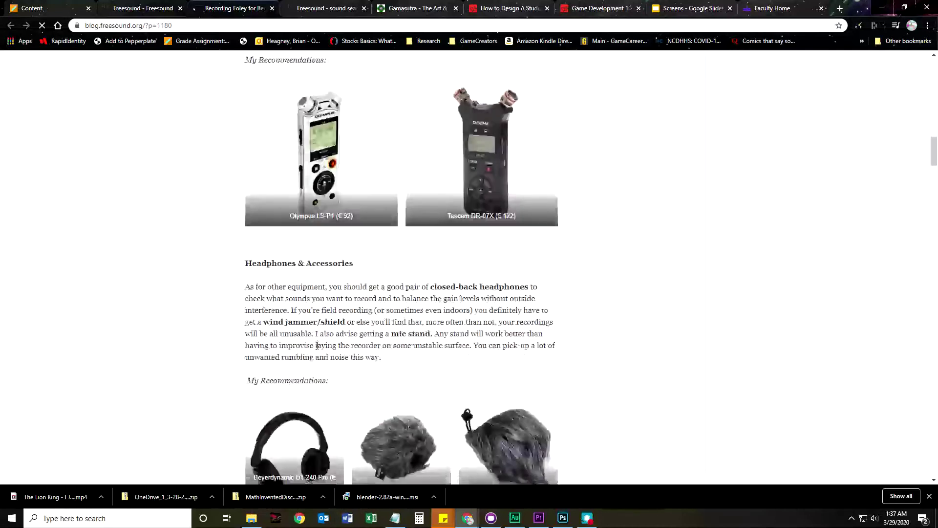
{"action": "scroll", "coordinate": [317, 347], "scroll_direction": "down", "scroll_amount": 15}
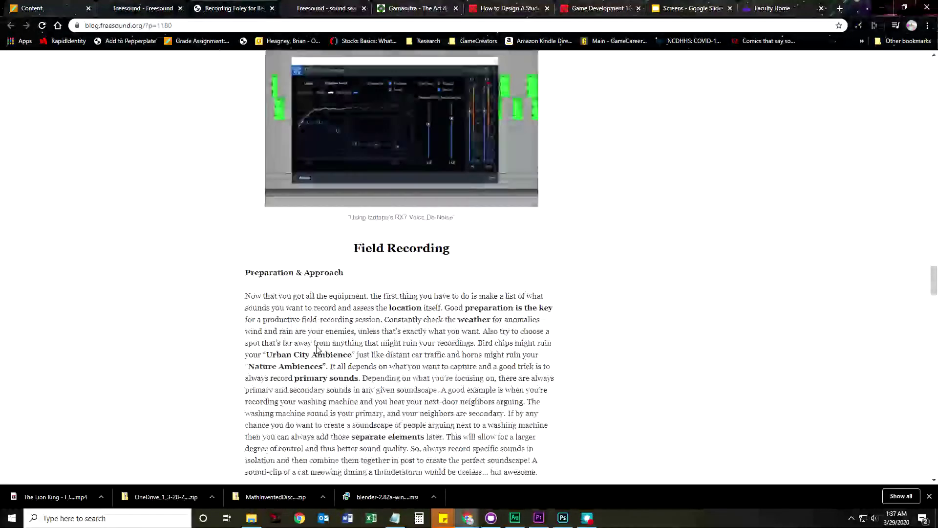
{"action": "key", "text": "ctrl+shift+Tab"}
{"action": "left_click", "coordinate": [573, 91]}
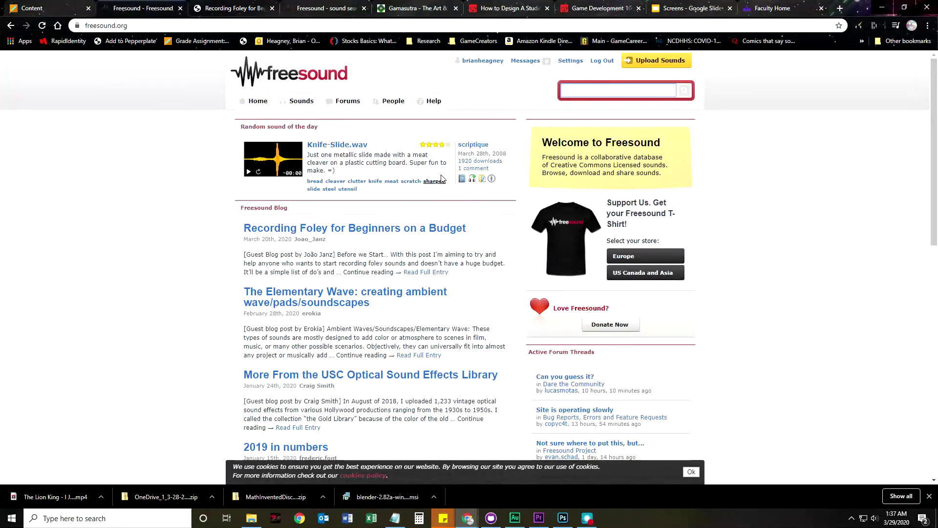
Search Freesound for 'lion' and glance over the results
{"action": "type", "text": "lion"}
{"action": "key", "text": "Return"}
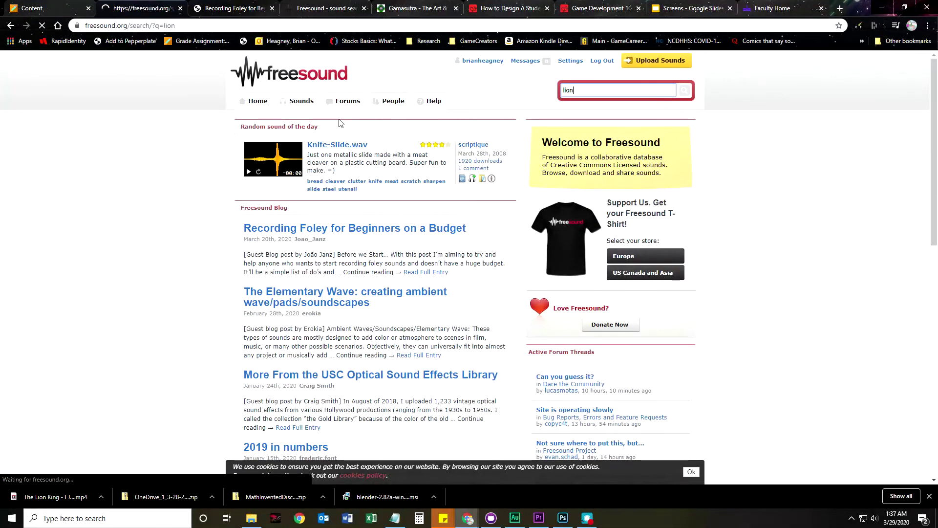
{"action": "scroll", "coordinate": [180, 370], "scroll_direction": "down", "scroll_amount": 1}
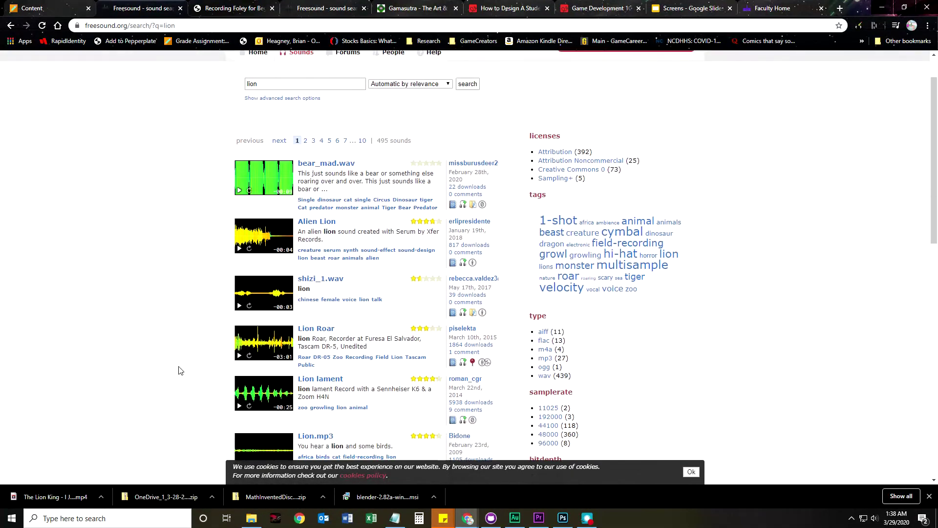
{"action": "scroll", "coordinate": [188, 366], "scroll_direction": "up", "scroll_amount": 1}
Refine the search to 'lion roar' and browse the 69 matching sounds
{"action": "left_click", "coordinate": [606, 90]}
{"action": "type", "text": "lion roar"}
{"action": "key", "text": "Return"}
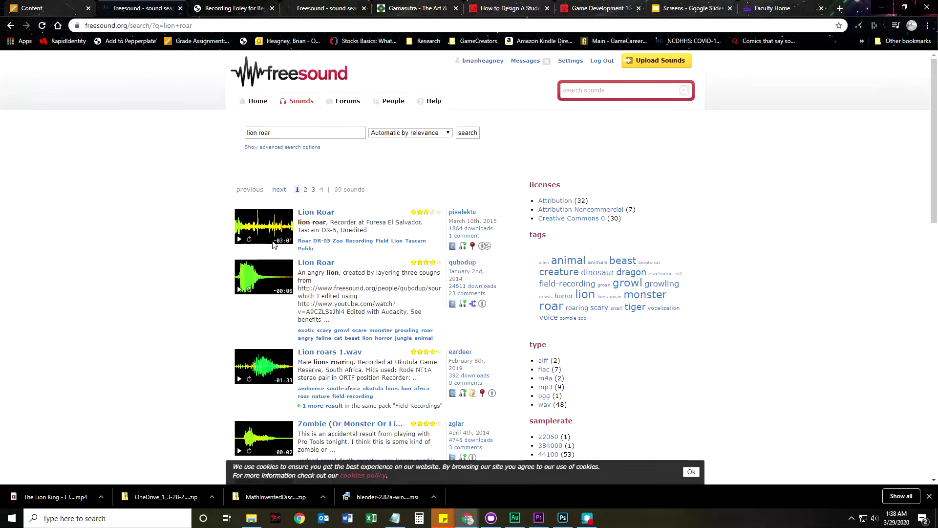
{"action": "scroll", "coordinate": [239, 347], "scroll_direction": "down", "scroll_amount": 1}
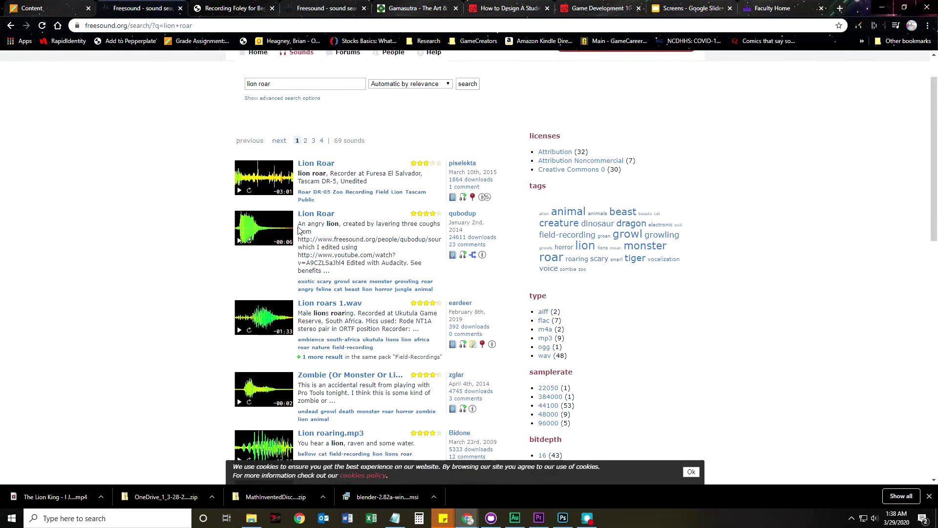
{"action": "left_click_drag", "start_coordinate": [297, 225], "coordinate": [309, 224]}
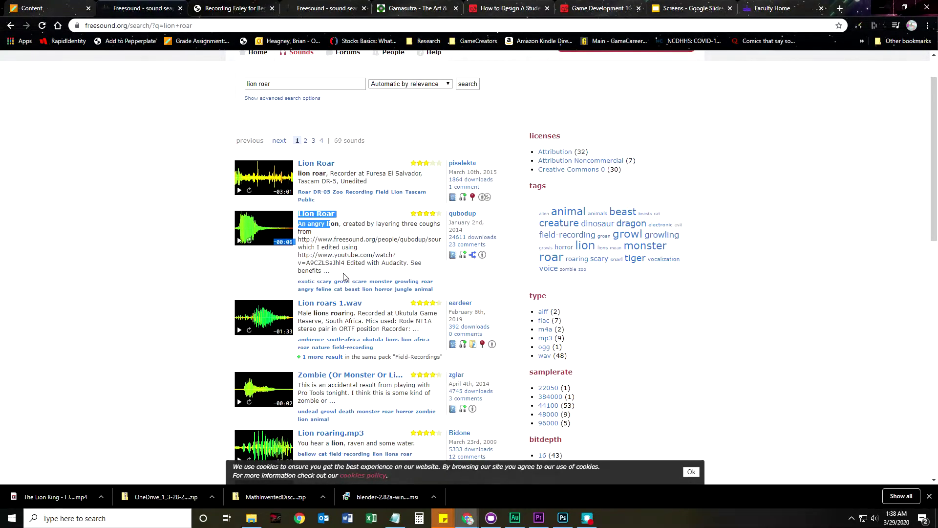
Preview the second Lion Roar and the Alien Lion results
{"action": "left_click", "coordinate": [239, 240]}
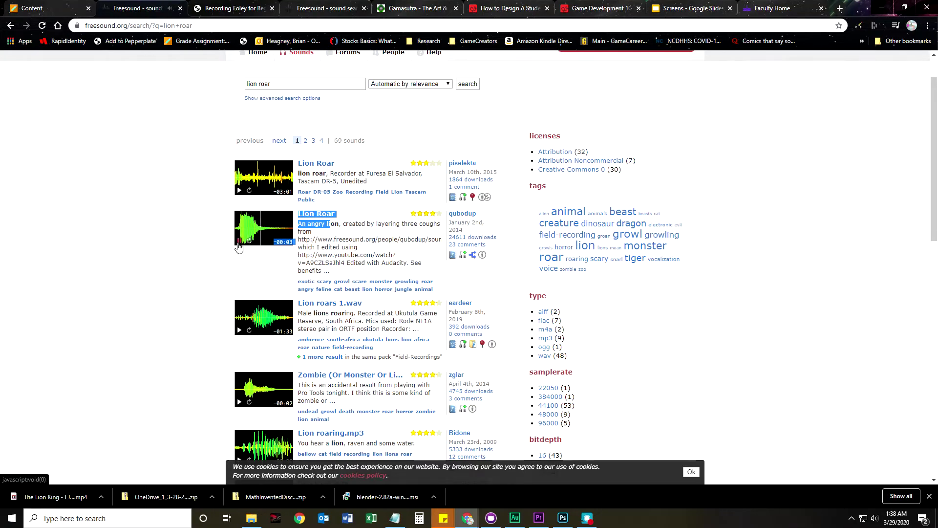
{"action": "scroll", "coordinate": [189, 331], "scroll_direction": "down", "scroll_amount": 4}
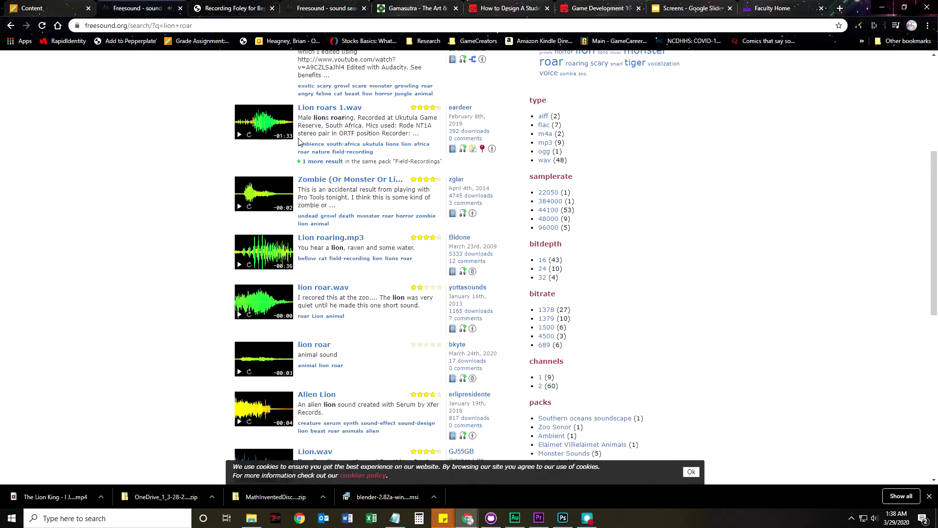
{"action": "scroll", "coordinate": [168, 342], "scroll_direction": "down", "scroll_amount": 2}
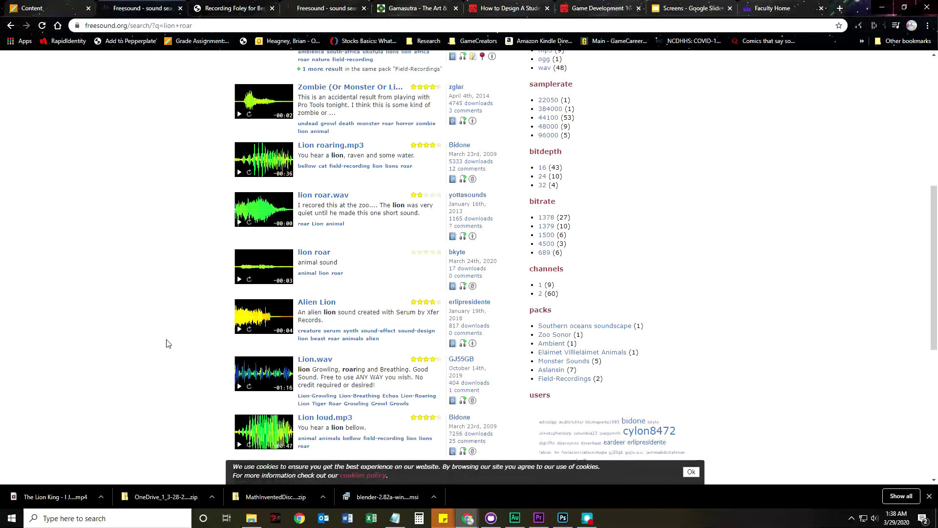
{"action": "left_click", "coordinate": [238, 273]}
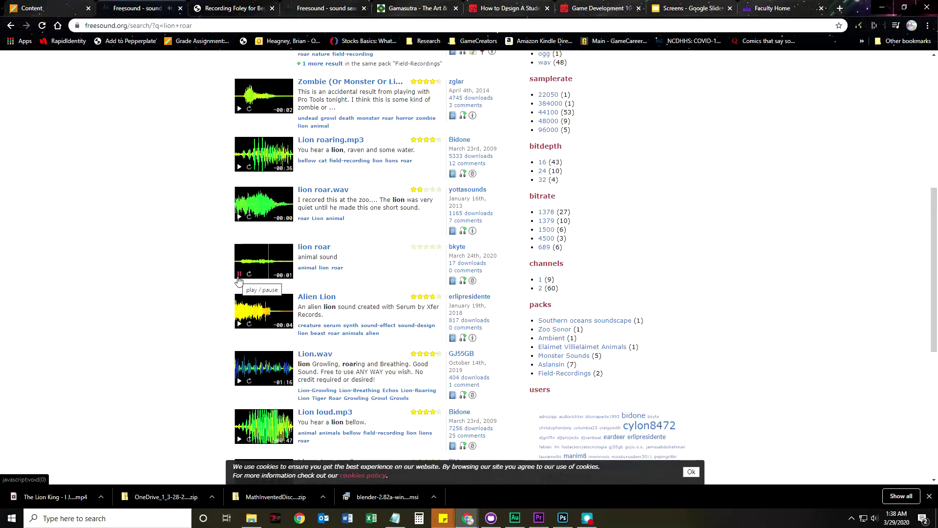
{"action": "left_click", "coordinate": [239, 324]}
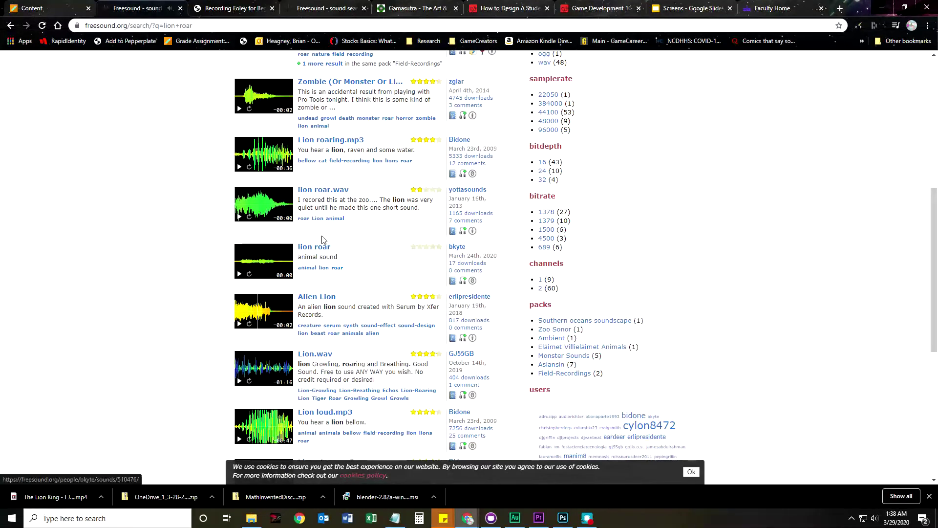
{"action": "scroll", "coordinate": [348, 294], "scroll_direction": "up", "scroll_amount": 6}
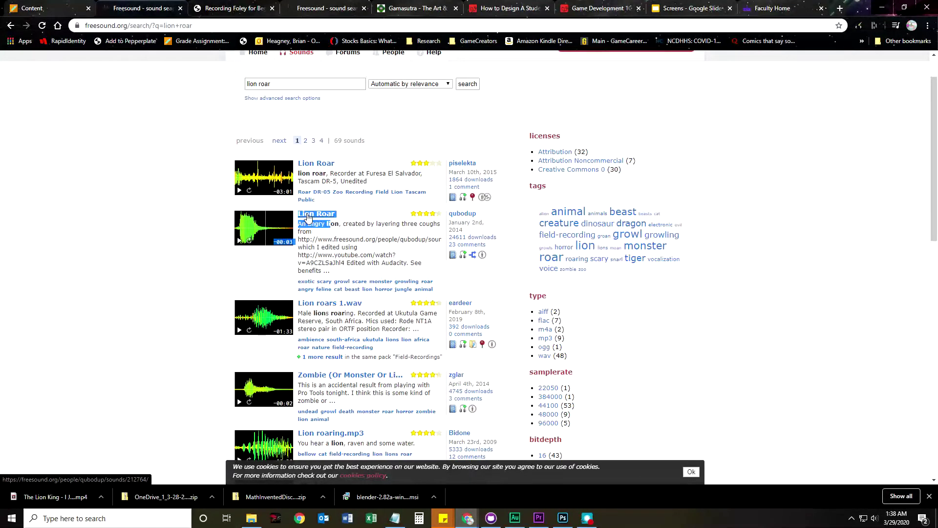
Open the Lion Roar and short lion roar sound pages in new tabs
{"action": "right_click", "coordinate": [309, 216]}
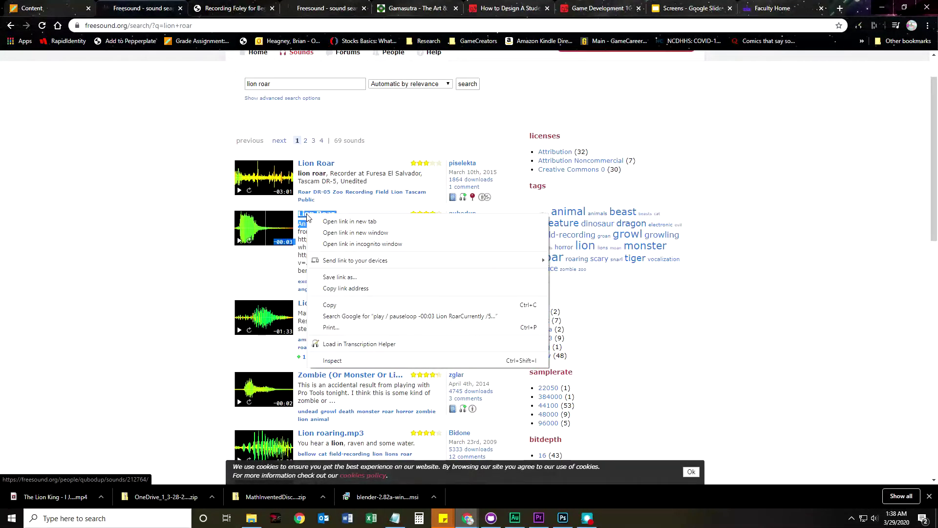
{"action": "left_click", "coordinate": [366, 222]}
{"action": "scroll", "coordinate": [126, 297], "scroll_direction": "down", "scroll_amount": 3}
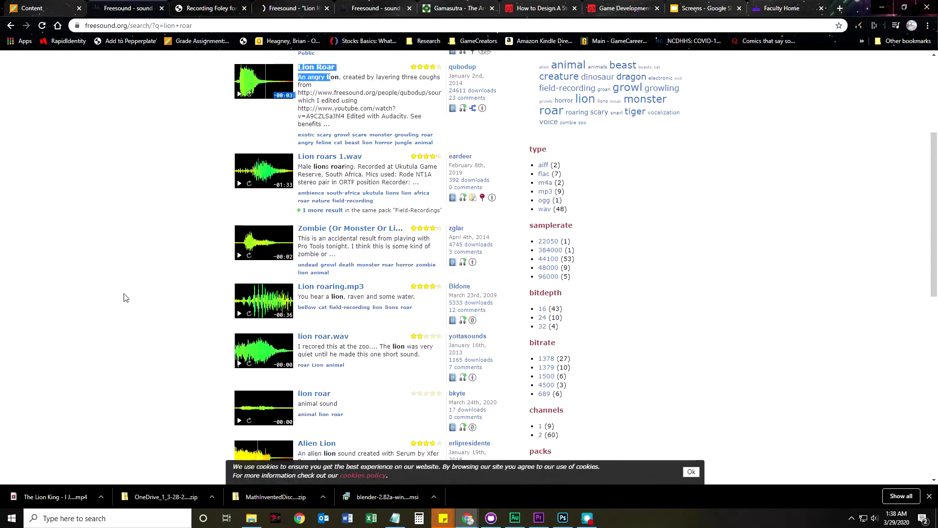
{"action": "scroll", "coordinate": [150, 314], "scroll_direction": "down", "scroll_amount": 3}
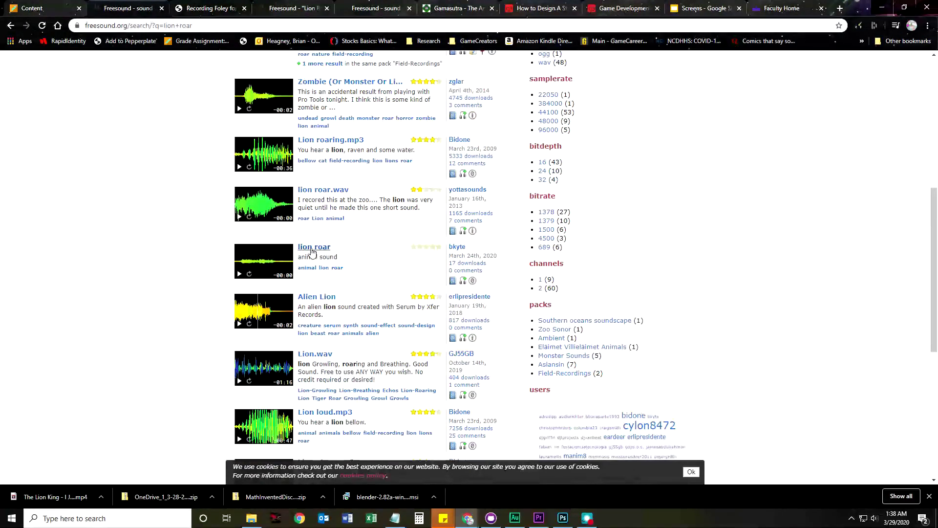
{"action": "right_click", "coordinate": [312, 249]}
{"action": "left_click", "coordinate": [318, 254]}
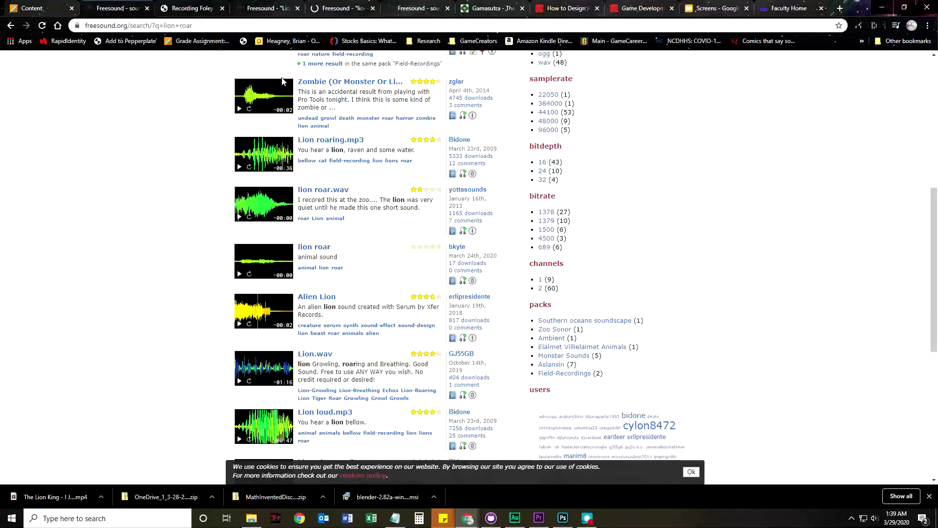
Start downloading the angry Lion Roar FLAC from its sound page
{"action": "left_click", "coordinate": [255, 8]}
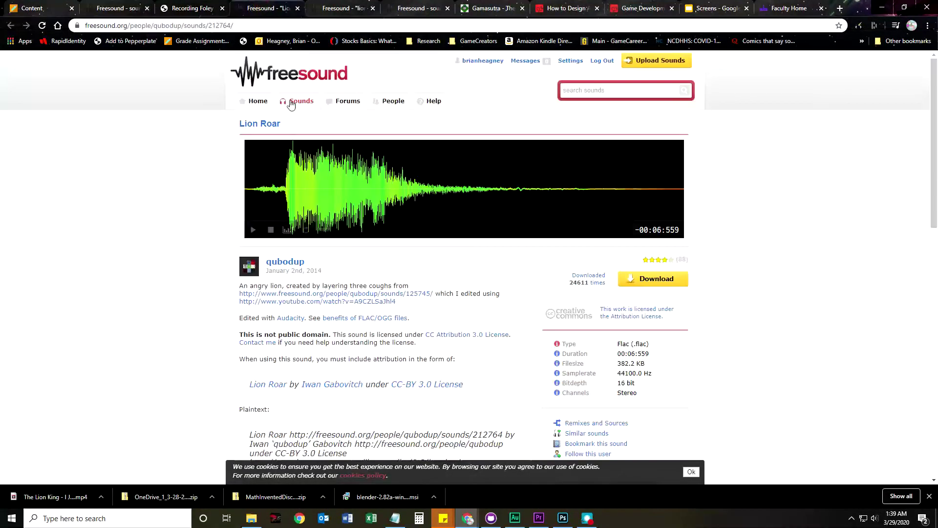
{"action": "scroll", "coordinate": [247, 312], "scroll_direction": "down", "scroll_amount": 5}
{"action": "scroll", "coordinate": [247, 313], "scroll_direction": "up", "scroll_amount": 2}
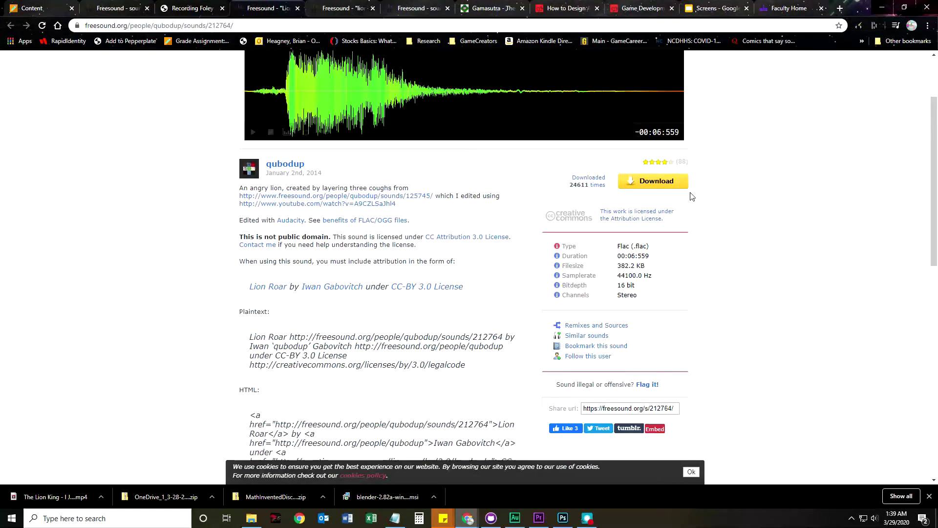
{"action": "left_click", "coordinate": [658, 182]}
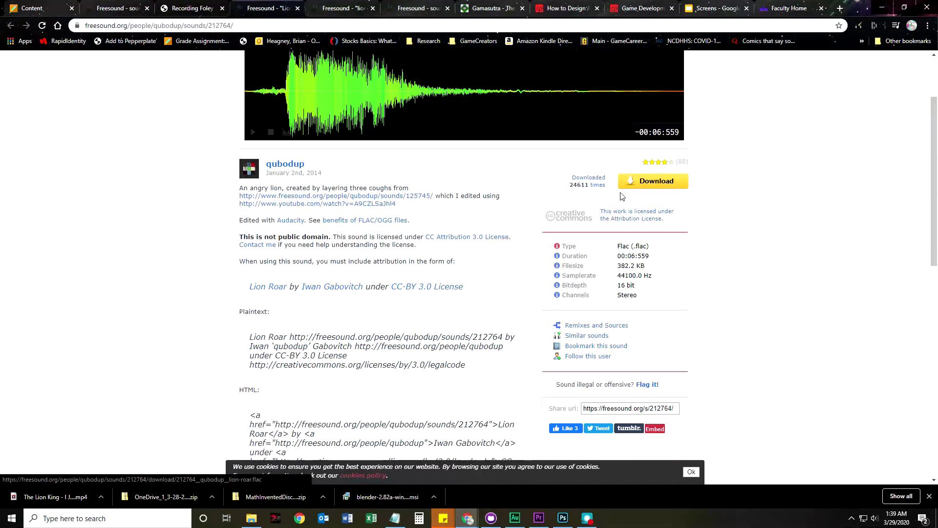
Save the FLAC into a new SFX folder inside LionKingRises
{"action": "left_click", "coordinate": [317, 23]}
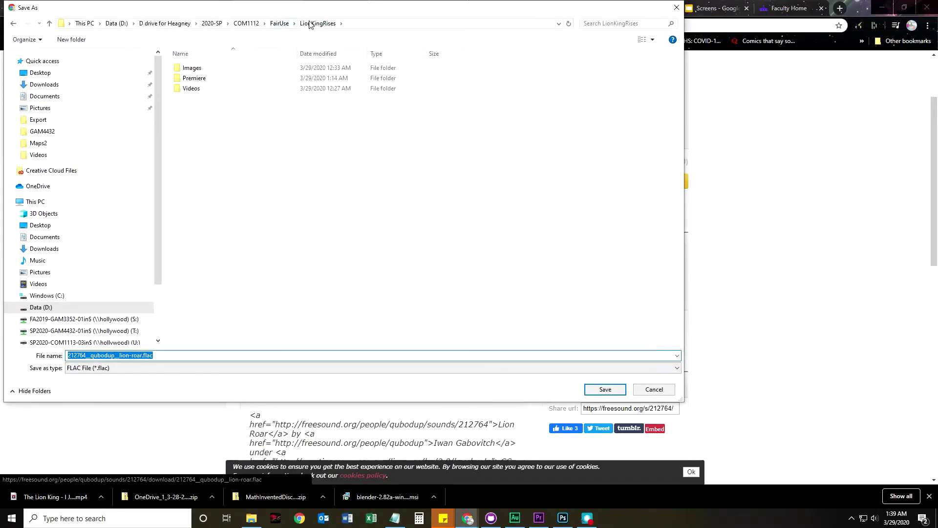
{"action": "left_click", "coordinate": [71, 39]}
{"action": "type", "text": "SFX"}
{"action": "key", "text": "Return"}
{"action": "double_click", "coordinate": [192, 92]}
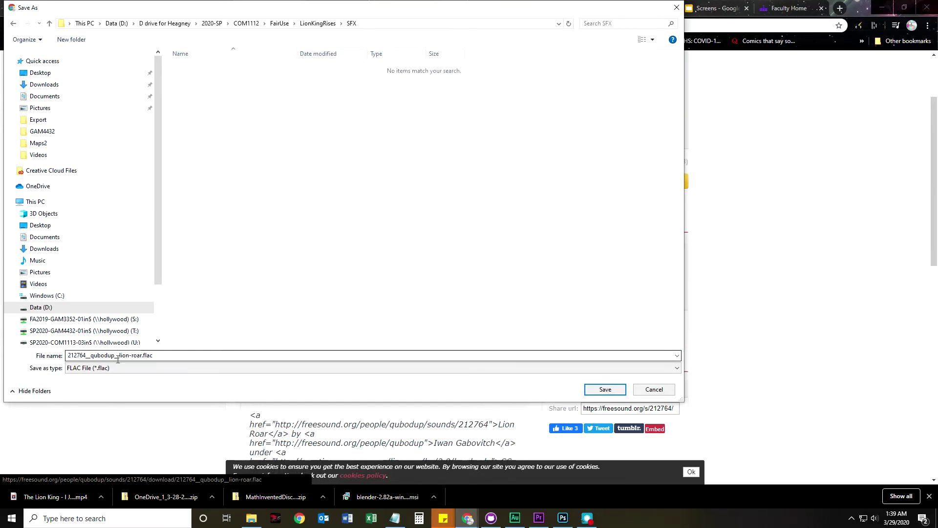
{"action": "left_click", "coordinate": [605, 389]}
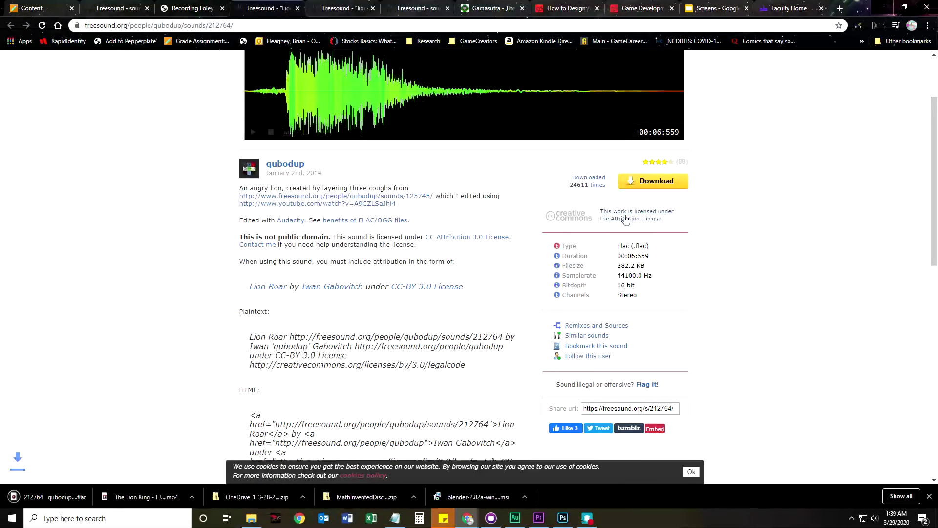
{"action": "left_click", "coordinate": [330, 8]}
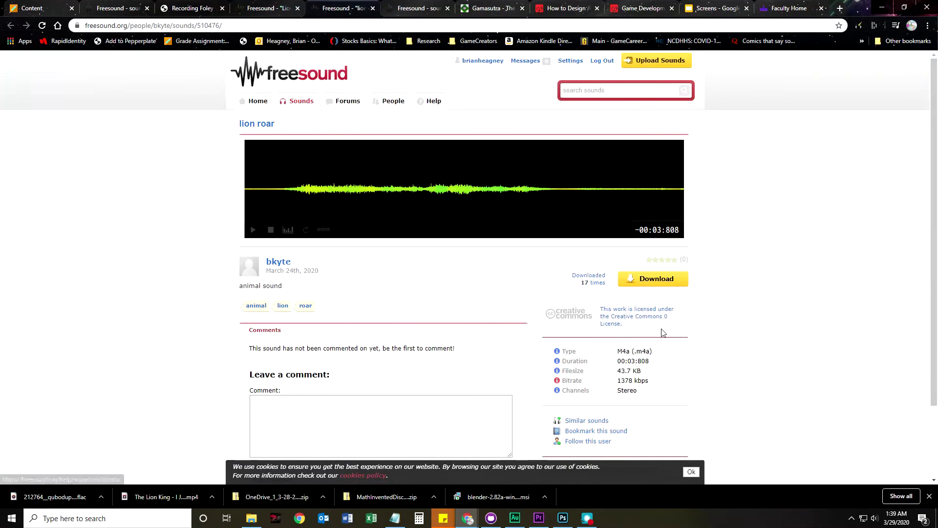
Save the bkyte lion roar M4A into SFX, then bring up Premiere Pro's Project panel
{"action": "left_click", "coordinate": [654, 282]}
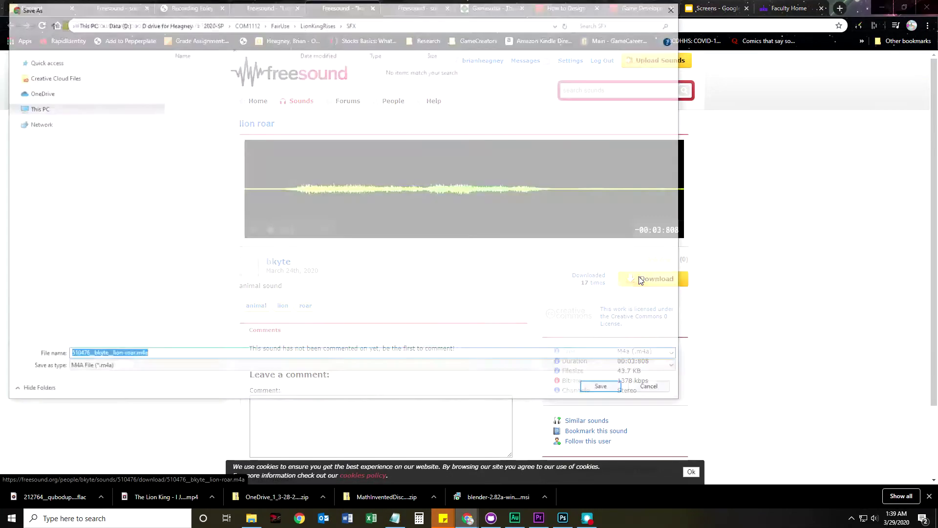
{"action": "left_click", "coordinate": [605, 388]}
{"action": "left_click", "coordinate": [539, 518]}
{"action": "left_click", "coordinate": [89, 383]}
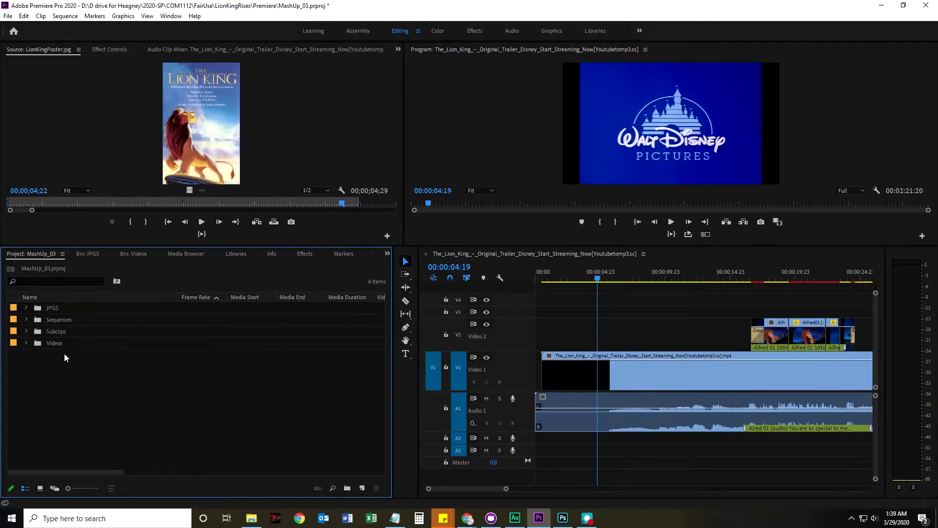
Import the LionKingRises SFX folder into the project, dismissing the unsupported FLAC error
{"action": "double_click", "coordinate": [116, 387]}
{"action": "left_click", "coordinate": [253, 45]}
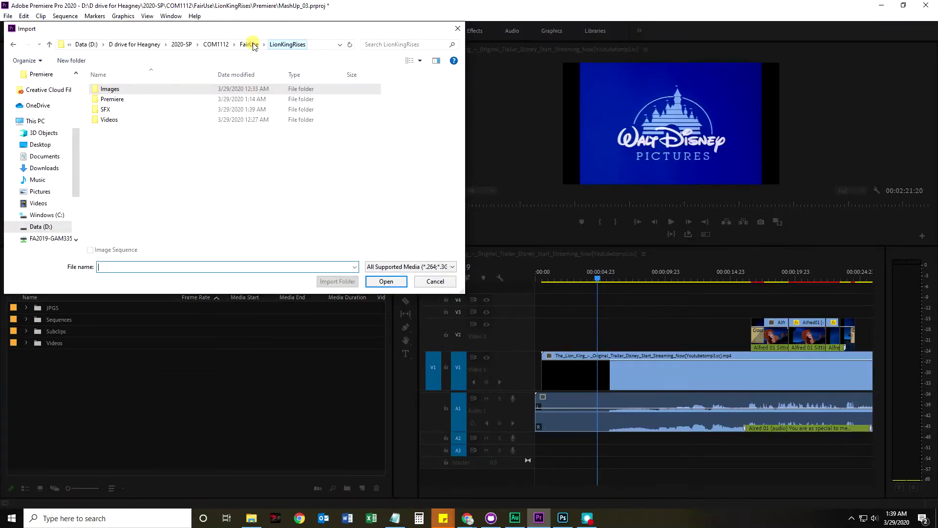
{"action": "left_click", "coordinate": [104, 112]}
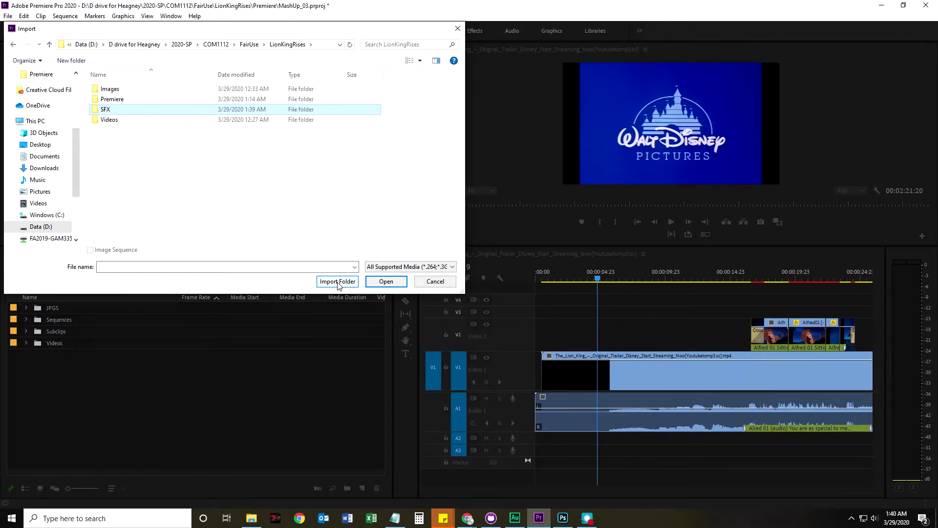
{"action": "left_click", "coordinate": [337, 282]}
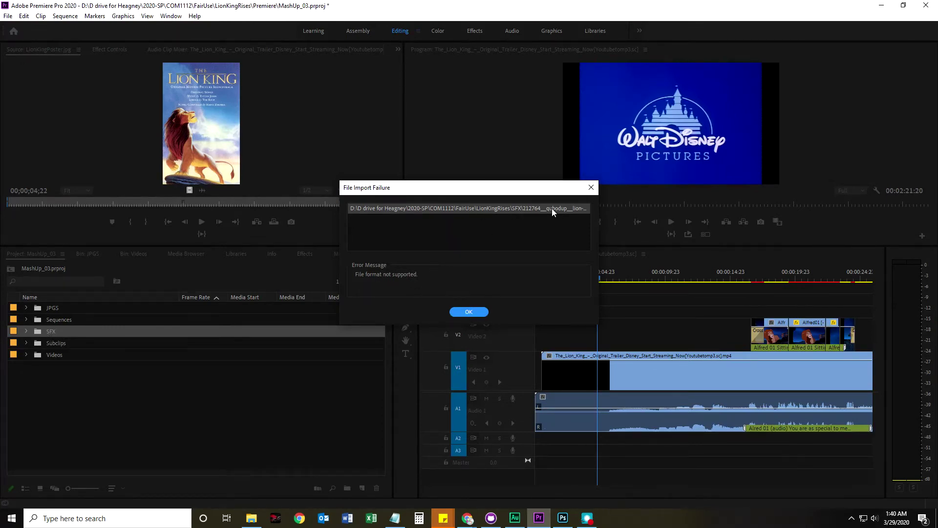
{"action": "left_click", "coordinate": [472, 312]}
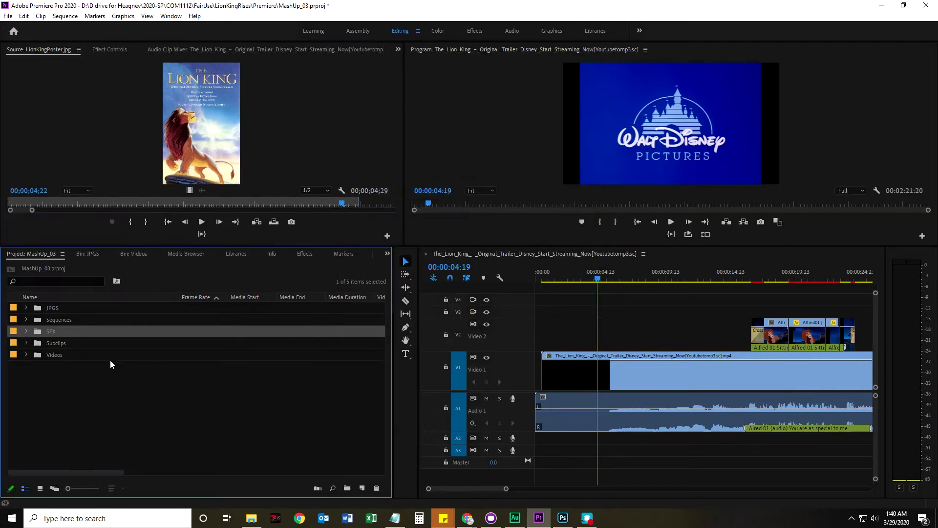
Open the SFX bin to check the M4A, then return to Freesound in Chrome
{"action": "double_click", "coordinate": [50, 335]}
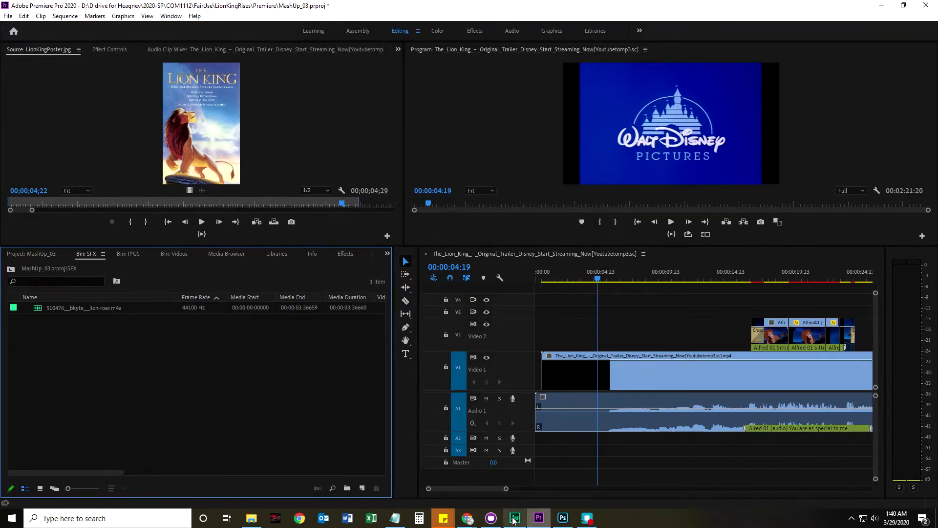
{"action": "mouse_move", "coordinate": [472, 521]}
{"action": "left_click", "coordinate": [415, 482]}
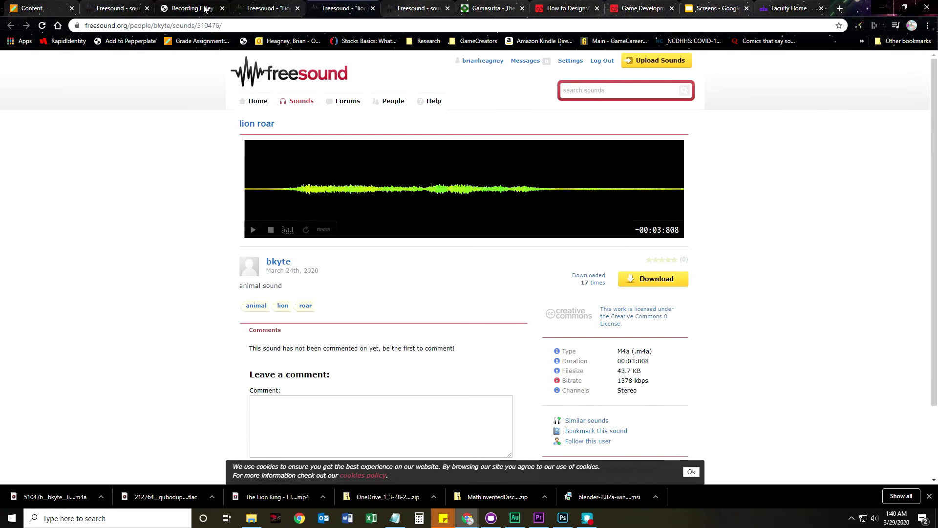
Return to the lion roar search results and preview Single_Roar.wav
{"action": "left_click", "coordinate": [293, 12]}
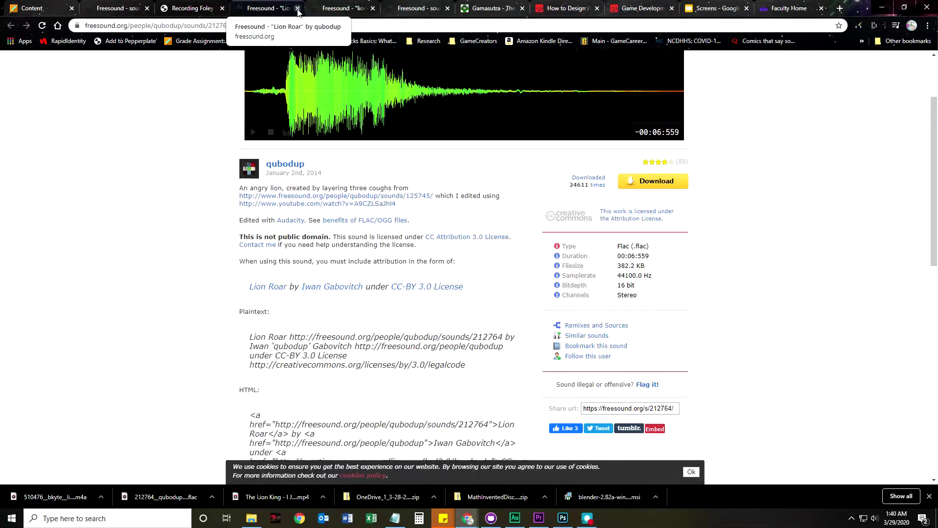
{"action": "left_click", "coordinate": [190, 8]}
{"action": "left_click", "coordinate": [117, 8]}
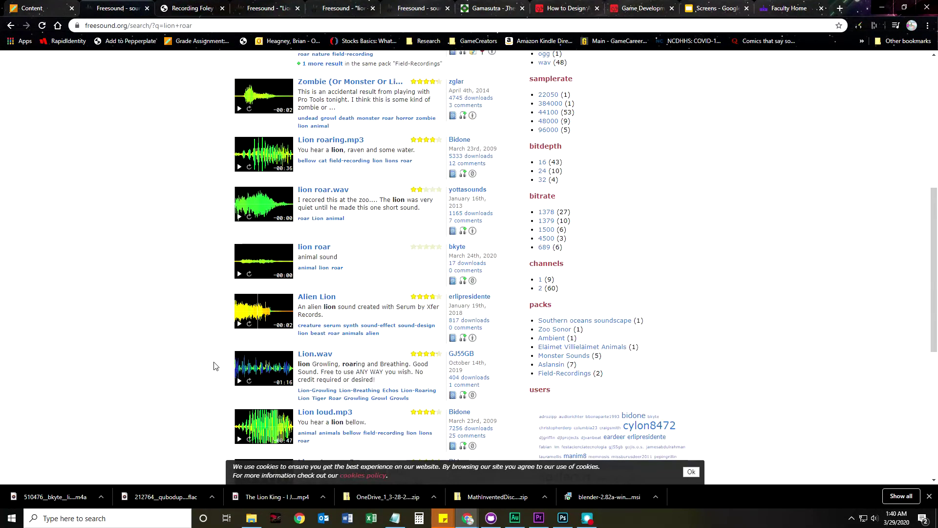
{"action": "scroll", "coordinate": [195, 370], "scroll_direction": "down", "scroll_amount": 7}
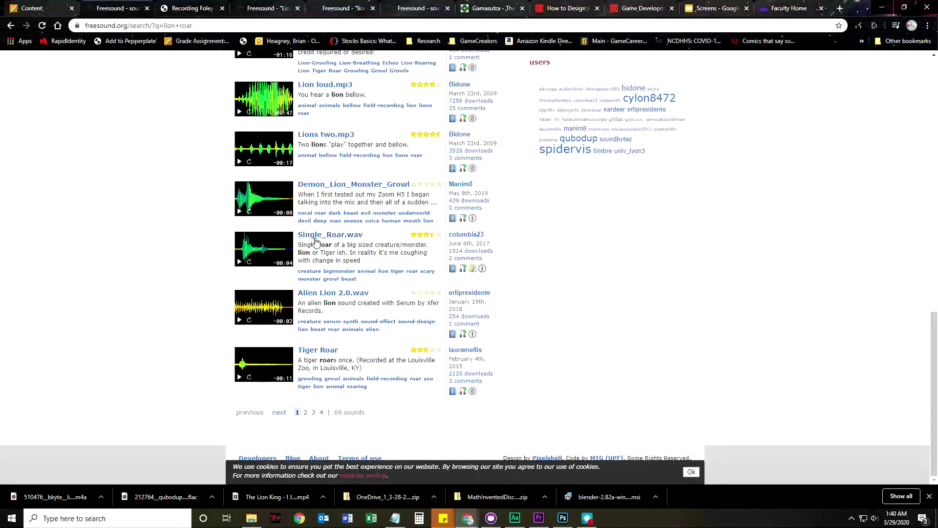
{"action": "left_click", "coordinate": [240, 264]}
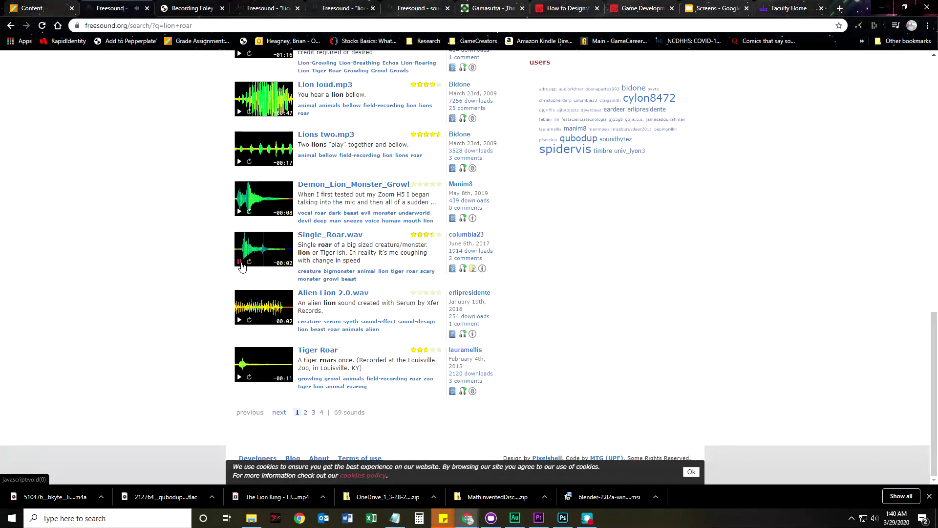
Open Single_Roar.wav in a new tab and save its WAV into SFX
{"action": "right_click", "coordinate": [331, 237]}
{"action": "left_click", "coordinate": [344, 246]}
{"action": "left_click", "coordinate": [360, 8]}
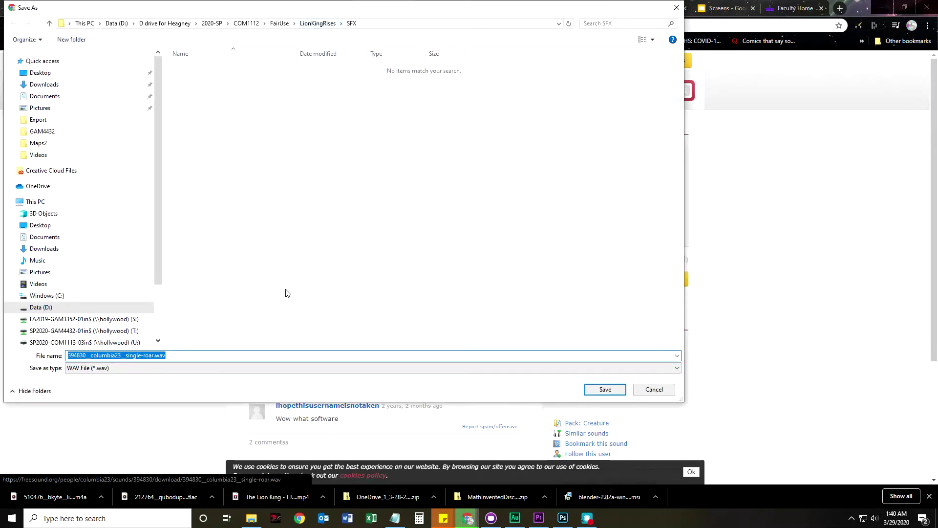
{"action": "left_click", "coordinate": [606, 390]}
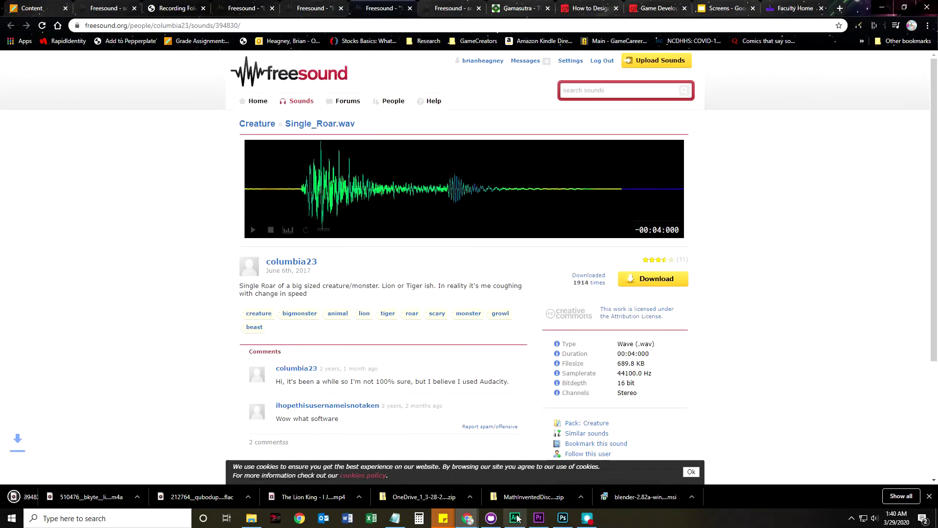
Import single-roar.wav into the SFX bin alongside lion-roar.m4a
{"action": "left_click", "coordinate": [538, 518]}
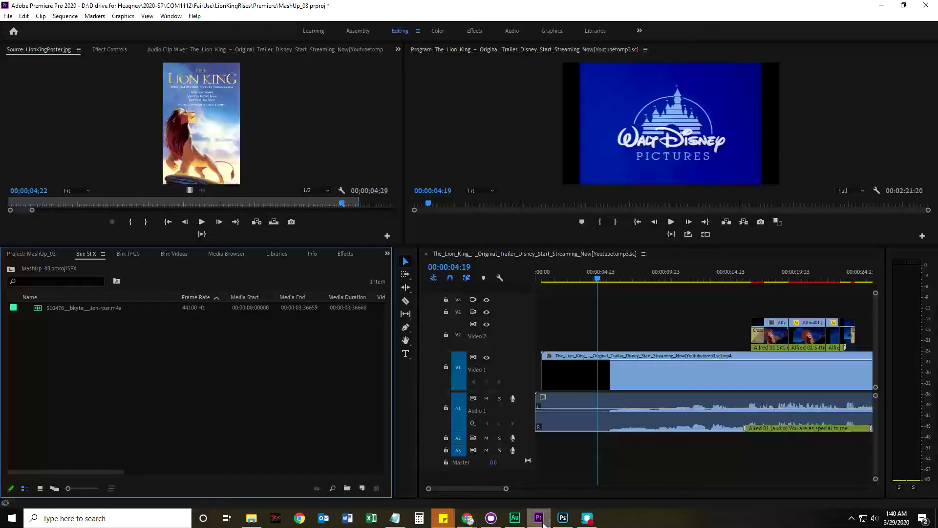
{"action": "double_click", "coordinate": [47, 351]}
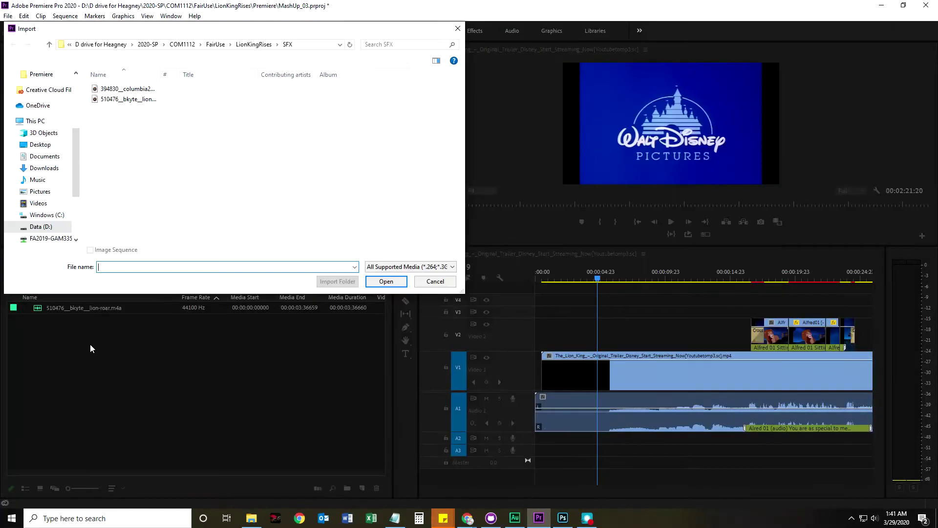
{"action": "double_click", "coordinate": [116, 89]}
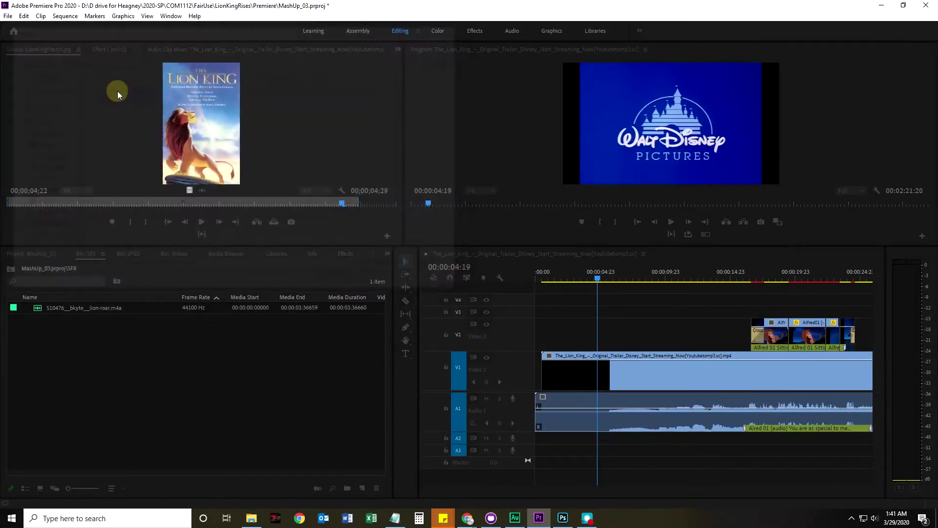
{"action": "left_click", "coordinate": [148, 408]}
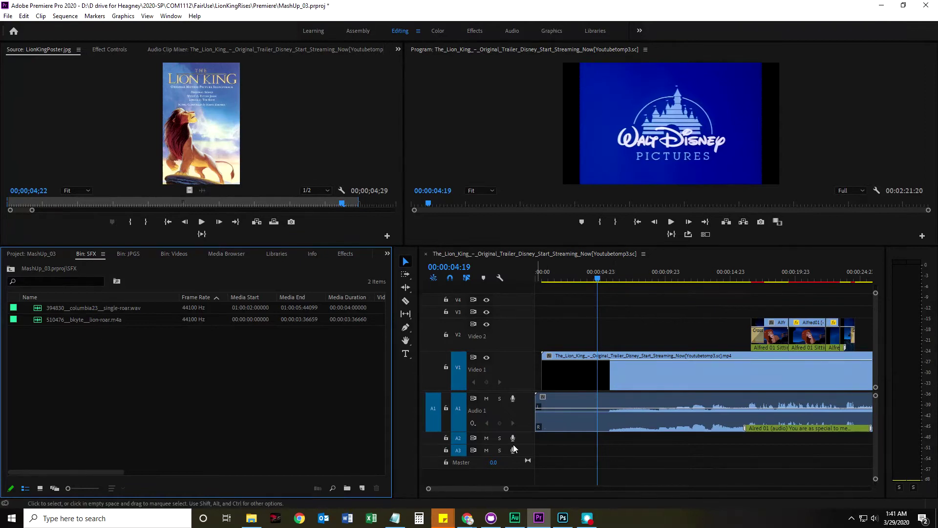
{"action": "left_click", "coordinate": [70, 320]}
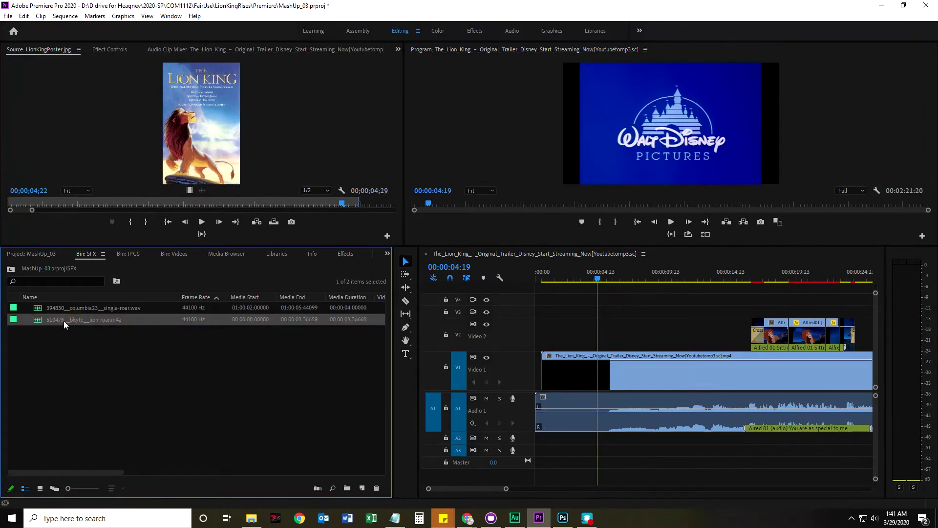
Place lion-roar.m4a on A2 at the sequence start and play the intro to hear it
{"action": "left_click_drag", "start_coordinate": [64, 318], "coordinate": [396, 440]}
{"action": "left_click_drag", "start_coordinate": [316, 400], "coordinate": [537, 446]}
{"action": "left_click_drag", "start_coordinate": [550, 280], "coordinate": [537, 285]}
{"action": "key", "text": "space"}
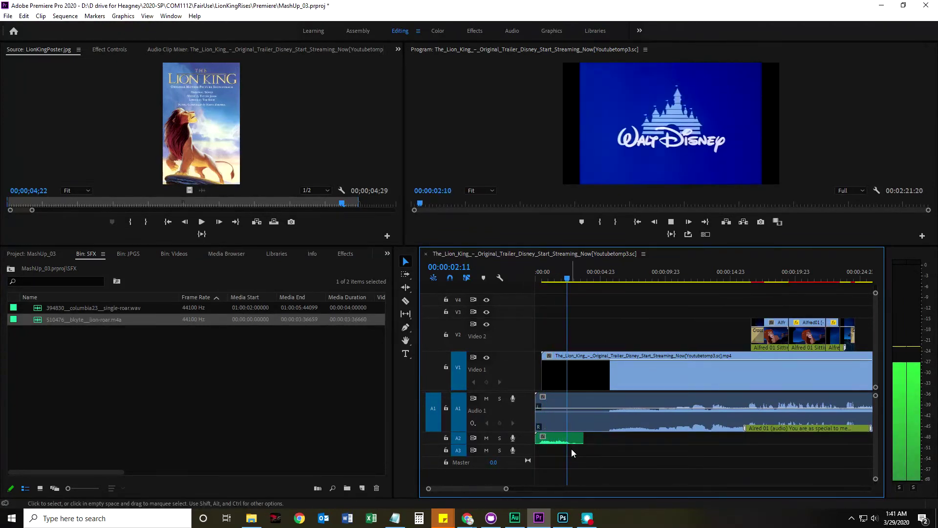
{"action": "key", "text": "space"}
Add single-roar.wav to A2 right after the first roar and scrub to review the timing
{"action": "left_click", "coordinate": [554, 439]}
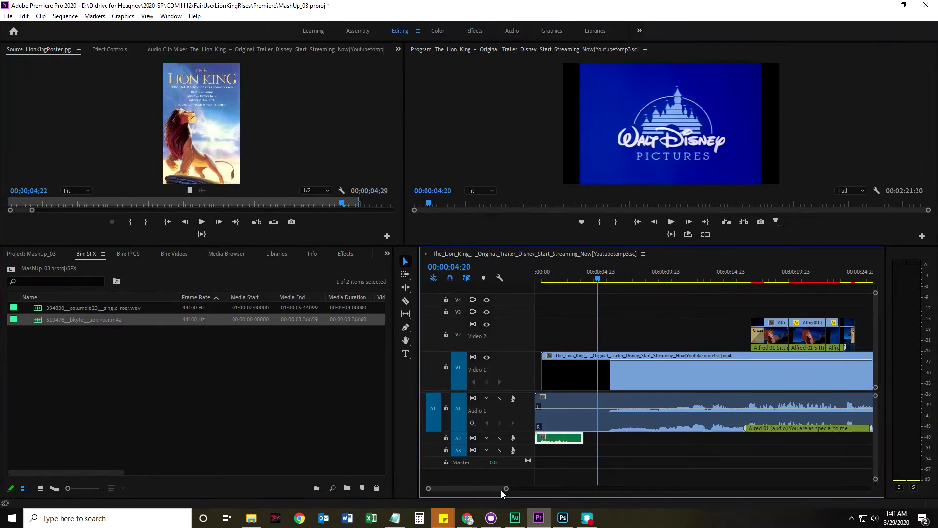
{"action": "left_click_drag", "start_coordinate": [505, 489], "coordinate": [478, 489]}
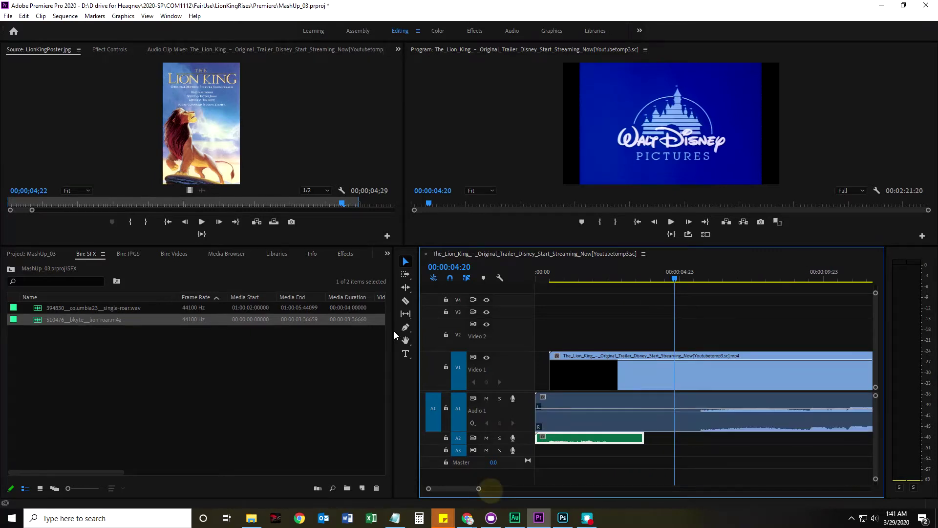
{"action": "left_click_drag", "start_coordinate": [418, 327], "coordinate": [374, 328]}
{"action": "left_click", "coordinate": [75, 308]}
{"action": "left_click_drag", "start_coordinate": [75, 310], "coordinate": [615, 441]}
{"action": "left_click_drag", "start_coordinate": [629, 279], "coordinate": [521, 310]}
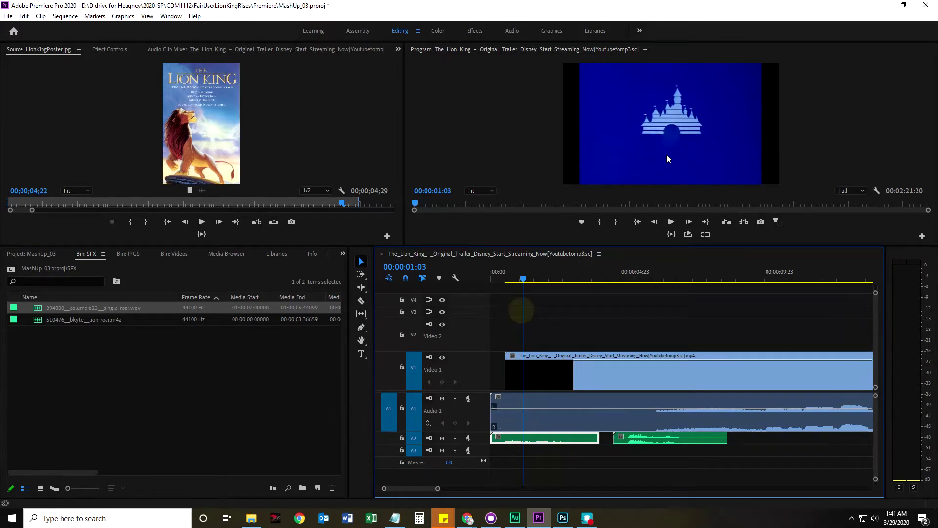
{"action": "mouse_move", "coordinate": [522, 282]}
{"action": "left_mouse_down"}
{"action": "mouse_move", "coordinate": [536, 282]}
{"action": "mouse_move", "coordinate": [525, 282]}
{"action": "left_mouse_up"}
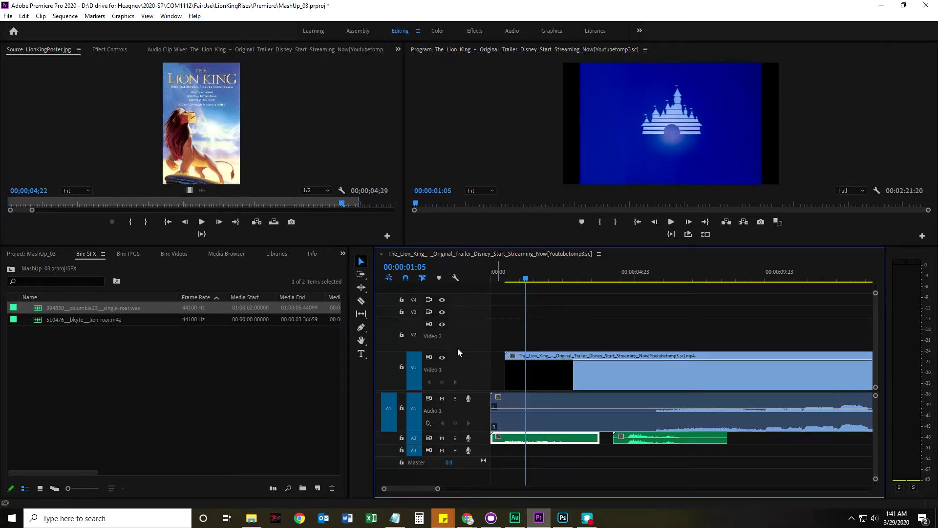
{"action": "left_click_drag", "start_coordinate": [540, 246], "coordinate": [540, 262]}
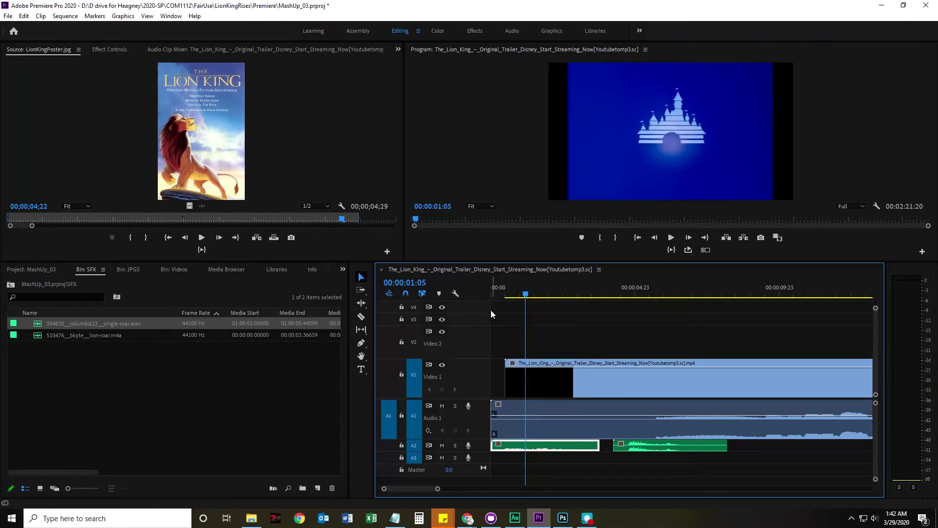
Make the audio tracks taller and park the playhead near one second, where the castle glows
{"action": "left_click_drag", "start_coordinate": [874, 309], "coordinate": [875, 316]}
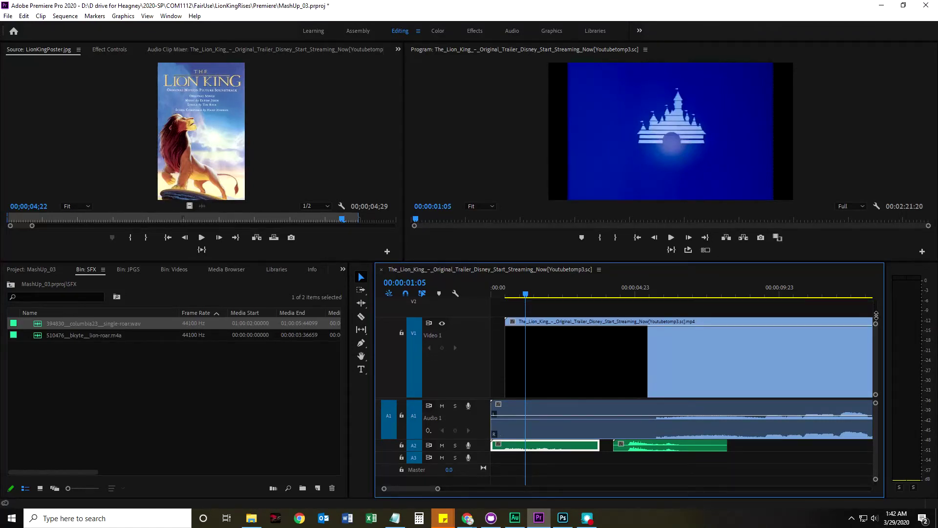
{"action": "left_click_drag", "start_coordinate": [481, 319], "coordinate": [479, 359]}
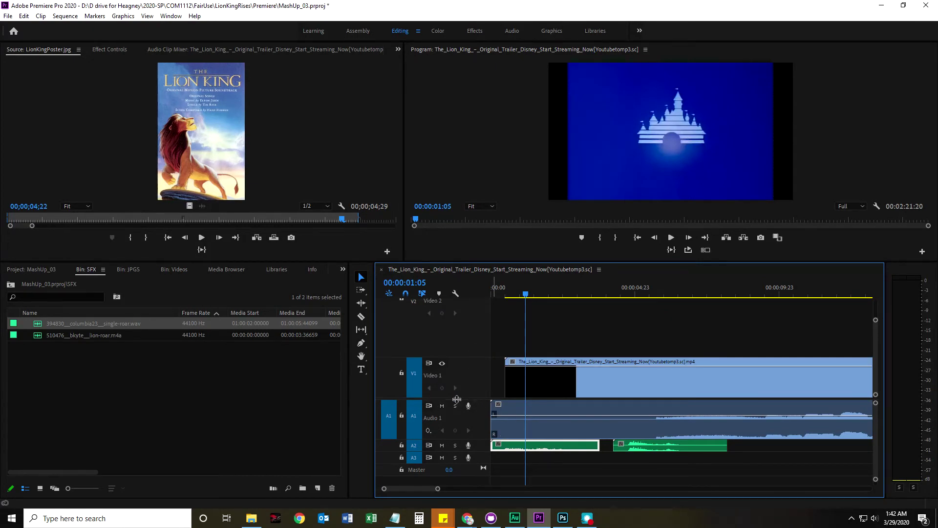
{"action": "left_click_drag", "start_coordinate": [475, 399], "coordinate": [474, 341]}
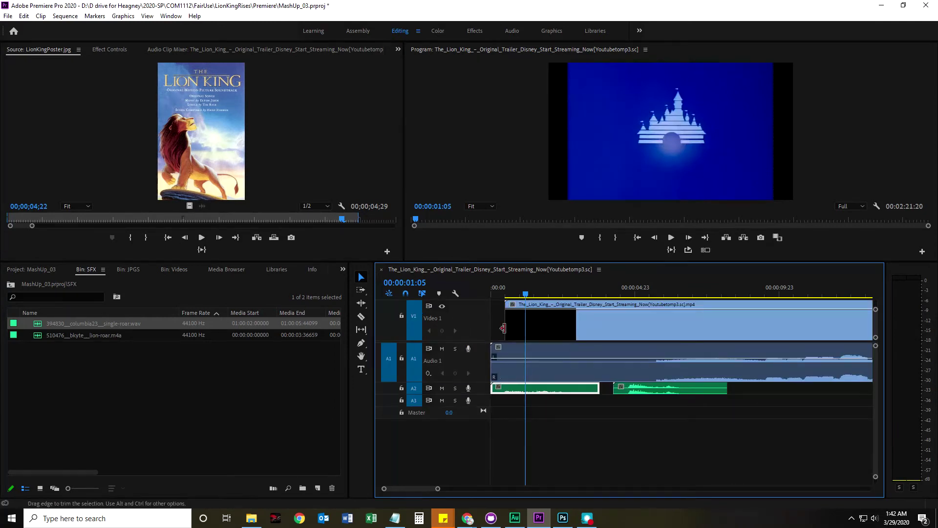
{"action": "left_click_drag", "start_coordinate": [525, 293], "coordinate": [533, 293]}
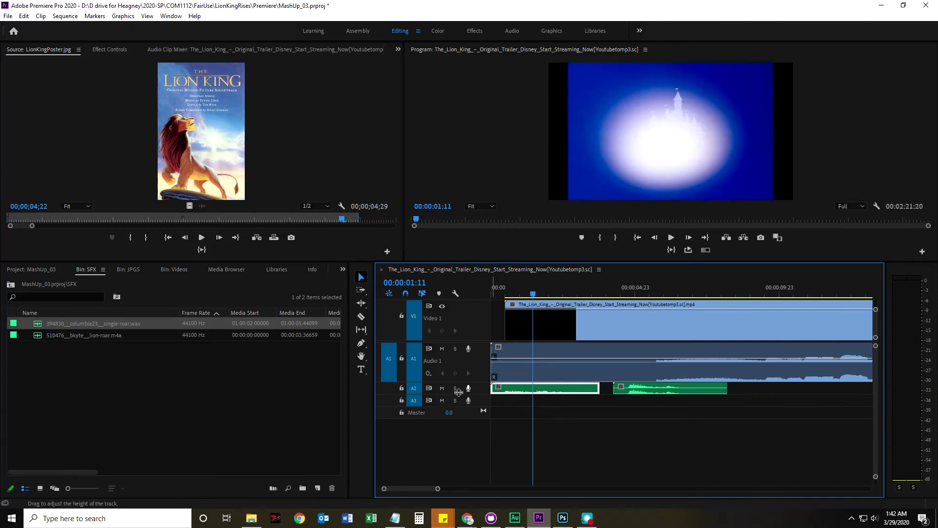
{"action": "left_click_drag", "start_coordinate": [458, 381], "coordinate": [460, 436]}
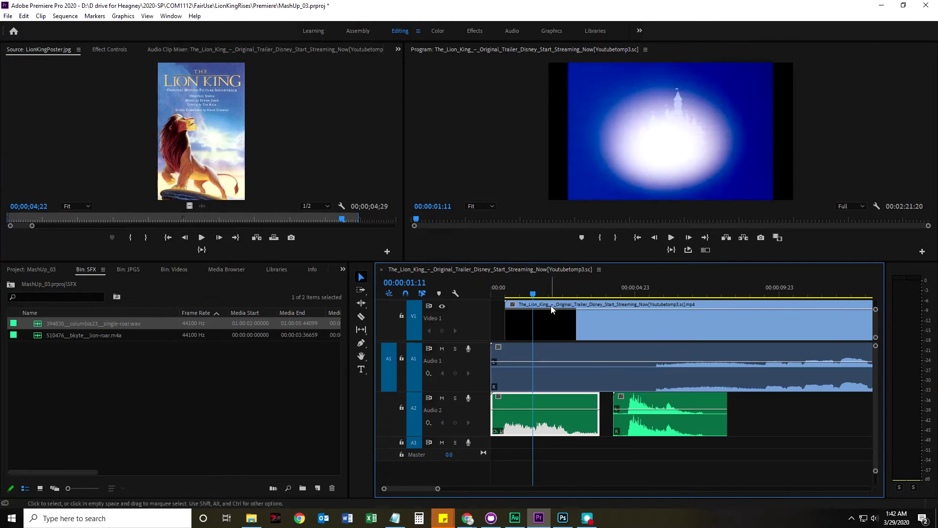
{"action": "mouse_move", "coordinate": [533, 295]}
{"action": "left_mouse_down"}
{"action": "mouse_move", "coordinate": [517, 297]}
{"action": "mouse_move", "coordinate": [525, 294]}
{"action": "left_mouse_up"}
Push single-roar later and snap the lion-roar clip to start at 00:00:01:05
{"action": "left_click_drag", "start_coordinate": [630, 411], "coordinate": [727, 411]}
{"action": "left_click", "coordinate": [547, 402]}
{"action": "left_click_drag", "start_coordinate": [546, 401], "coordinate": [568, 412]}
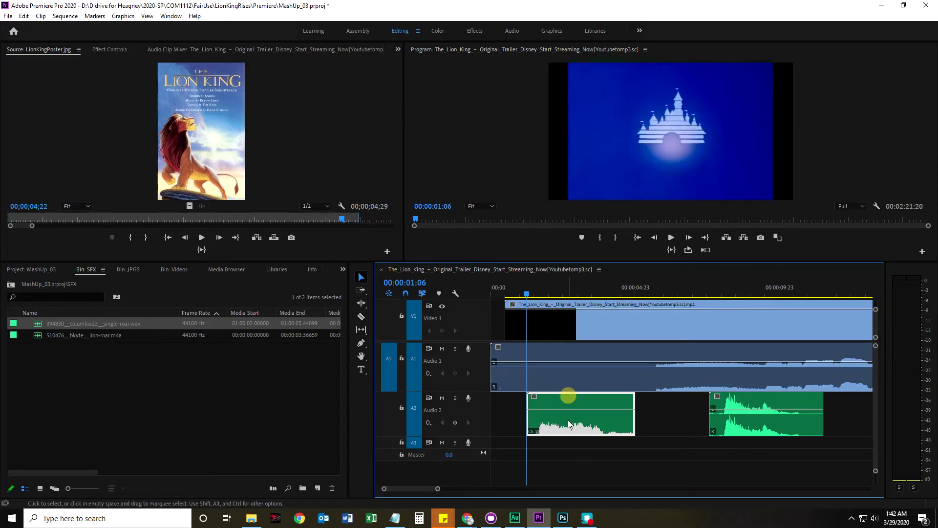
{"action": "left_click_drag", "start_coordinate": [526, 294], "coordinate": [525, 294]}
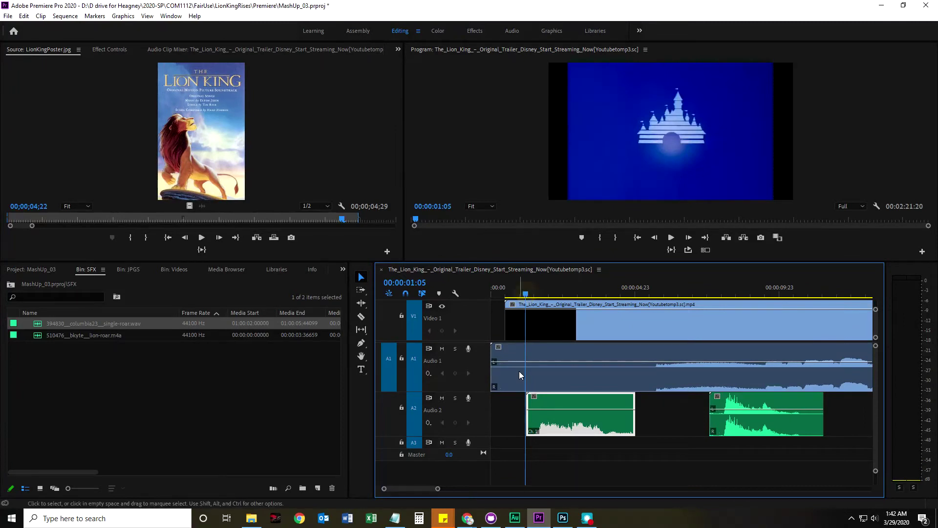
{"action": "left_click", "coordinate": [528, 290]}
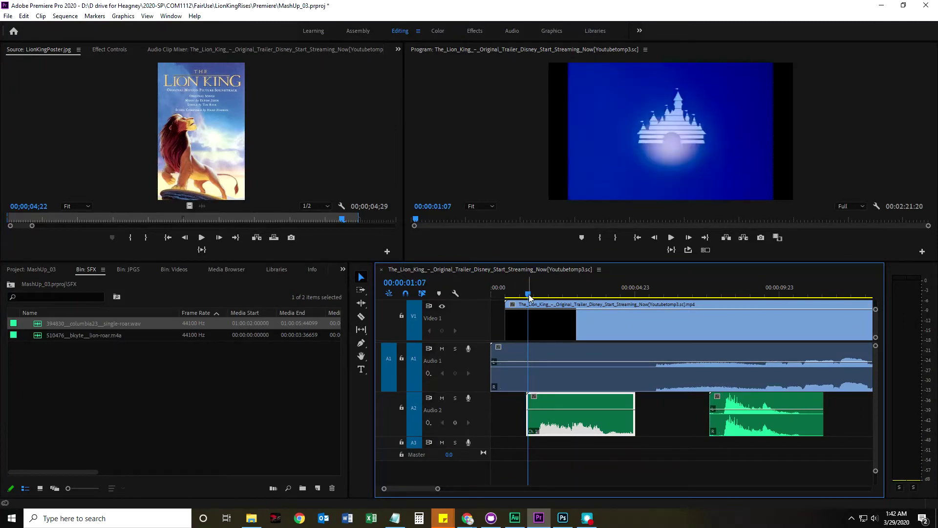
{"action": "left_click_drag", "start_coordinate": [530, 295], "coordinate": [525, 295]}
{"action": "left_click", "coordinate": [507, 413]}
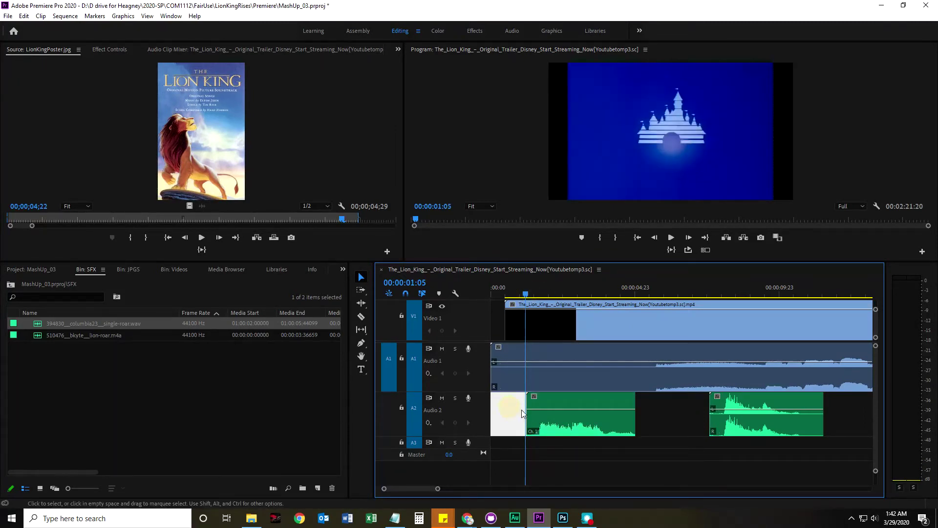
{"action": "left_click", "coordinate": [577, 444]}
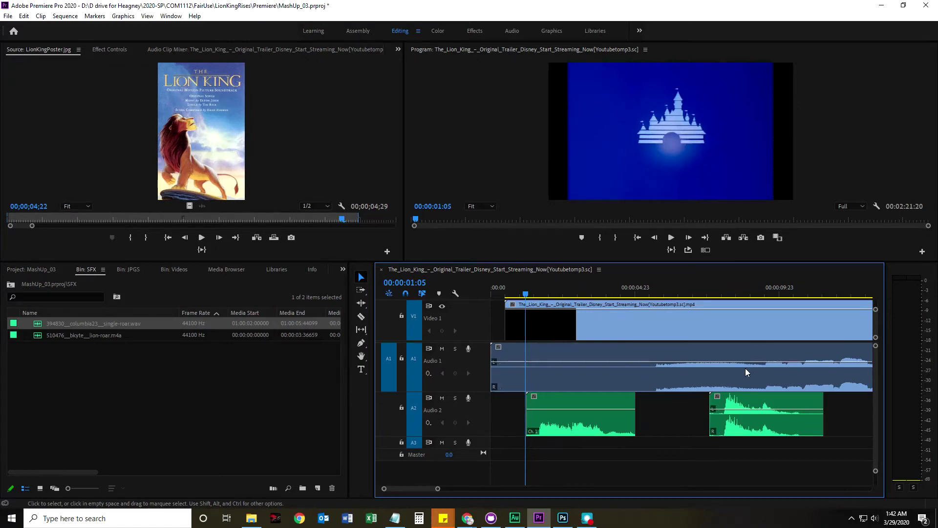
{"action": "left_click_drag", "start_coordinate": [524, 293], "coordinate": [525, 293]}
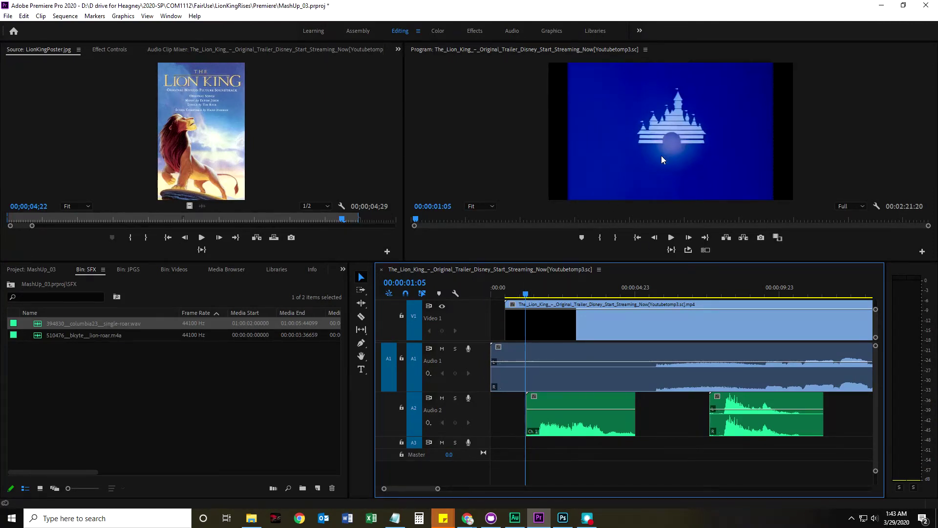
Add a sequence marker at 00:00:01:05 with M, then select the trailer clip on Video 1
{"action": "key", "text": "m"}
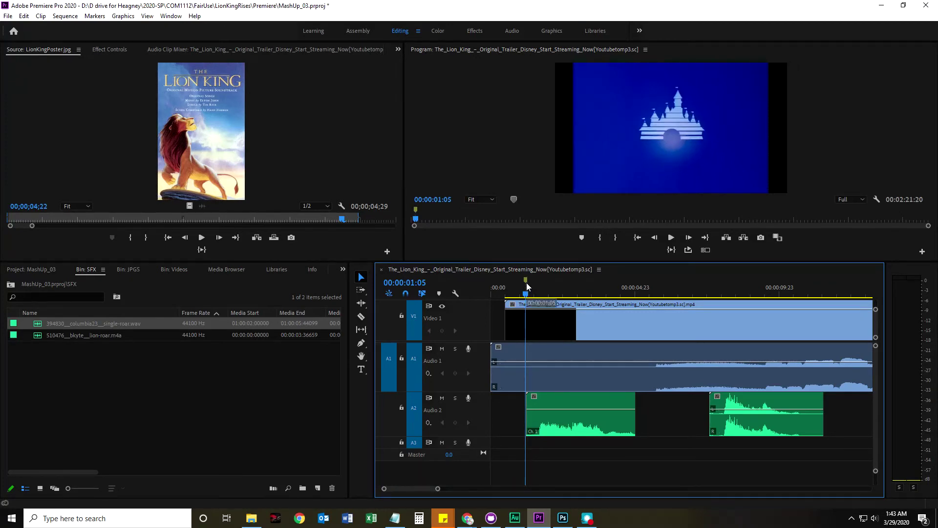
{"action": "left_click", "coordinate": [525, 282]}
{"action": "left_click", "coordinate": [543, 326]}
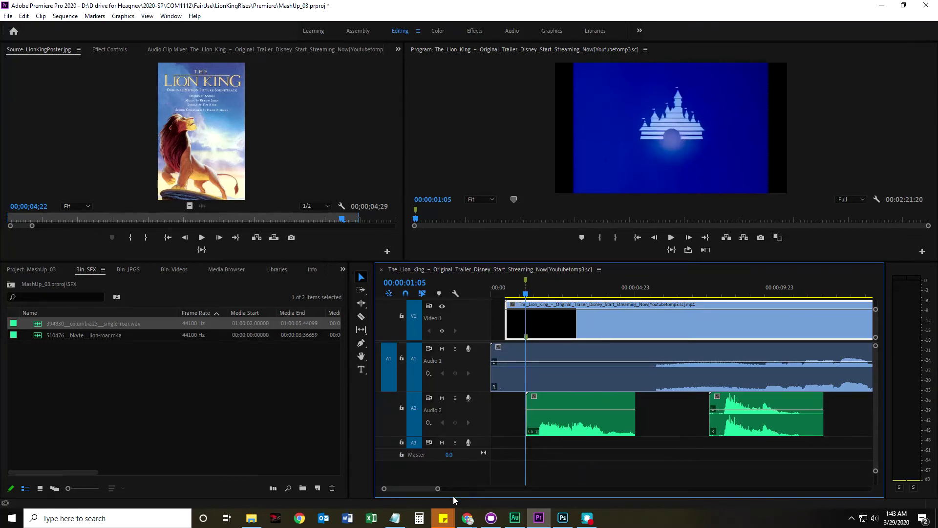
Zoom into the first six seconds, trial-move the trailer clip to the start, then undo it
{"action": "mouse_move", "coordinate": [440, 490]}
{"action": "left_mouse_down"}
{"action": "mouse_move", "coordinate": [457, 489]}
{"action": "mouse_move", "coordinate": [429, 490]}
{"action": "left_mouse_up"}
{"action": "left_click_drag", "start_coordinate": [614, 321], "coordinate": [588, 322]}
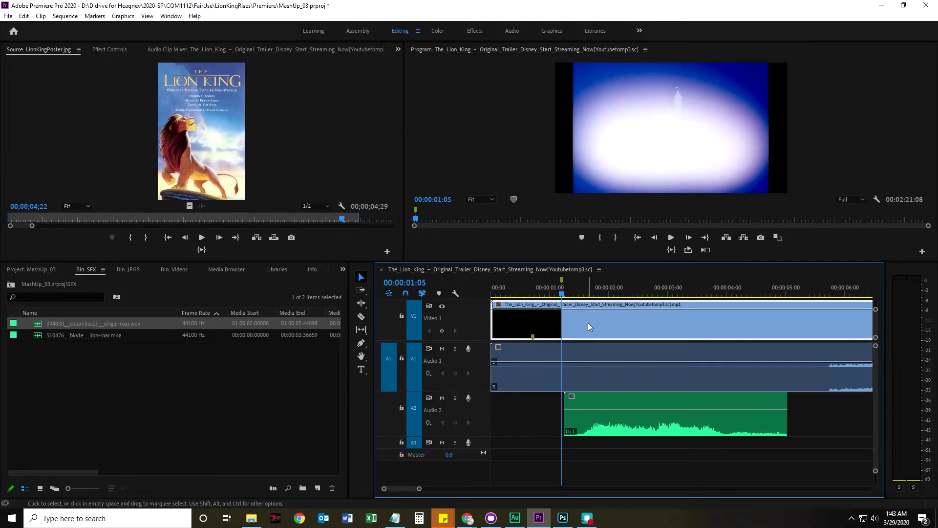
{"action": "left_click_drag", "start_coordinate": [562, 293], "coordinate": [537, 303]}
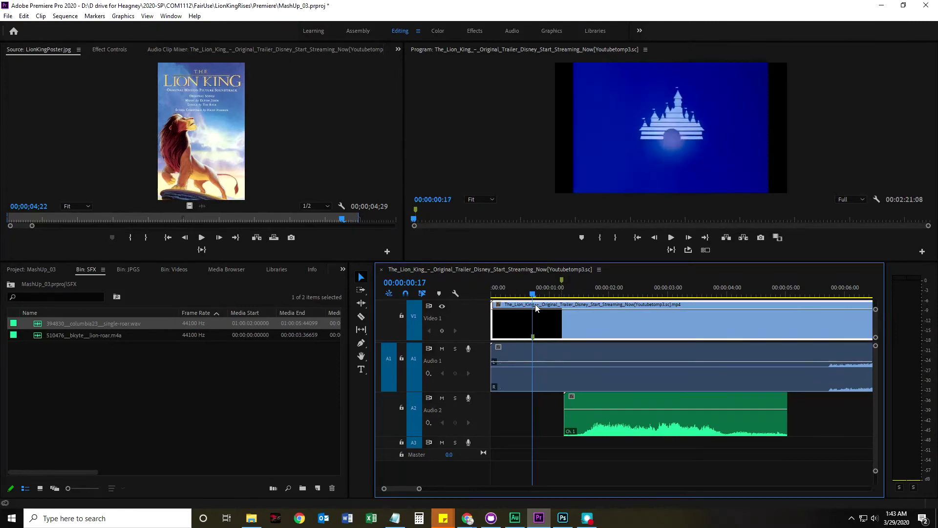
{"action": "left_click_drag", "start_coordinate": [536, 305], "coordinate": [533, 303]}
{"action": "left_click", "coordinate": [561, 282]}
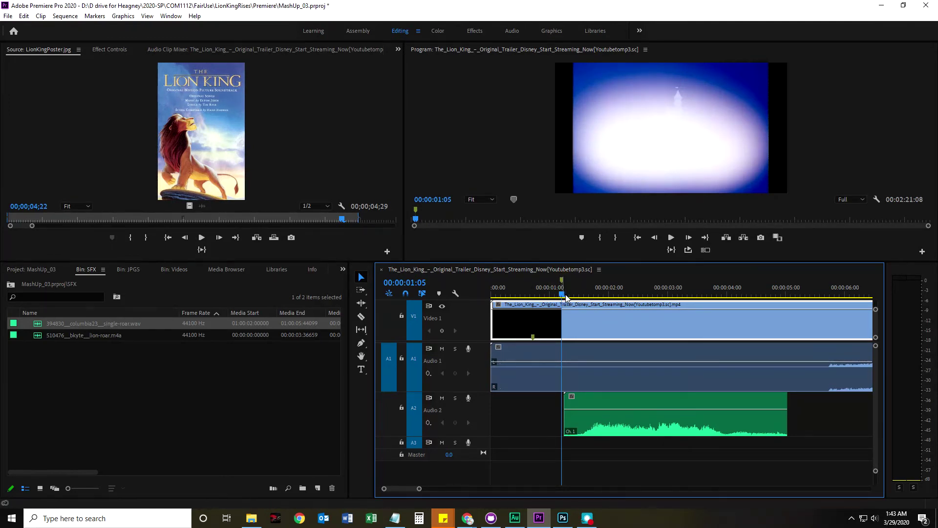
{"action": "key", "text": "ctrl+z"}
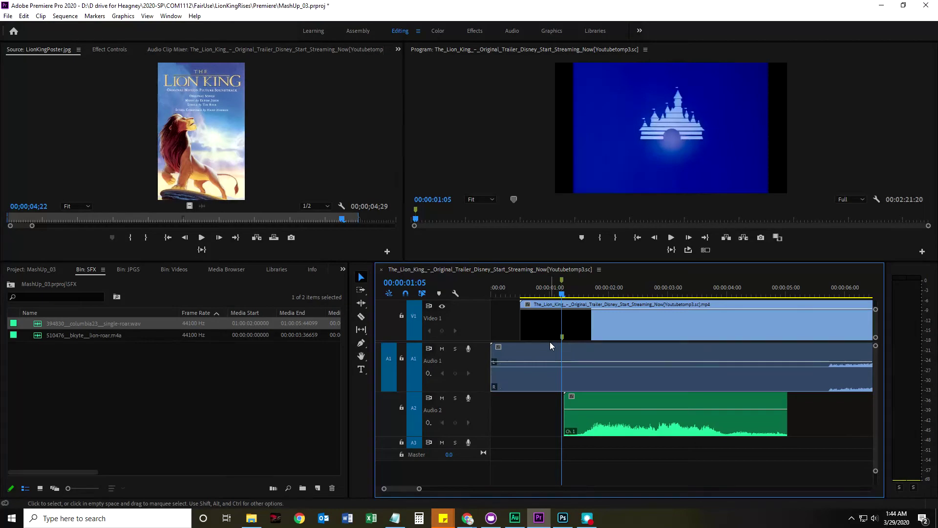
{"action": "left_click", "coordinate": [571, 334]}
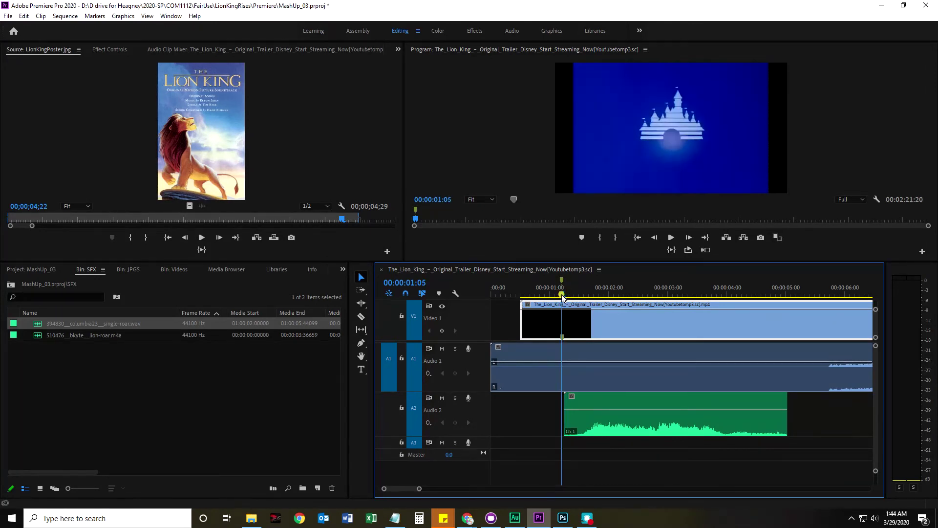
Load the trailer clip in the Source monitor and give its 1:05 marker a duration via Edit Marker
{"action": "double_click", "coordinate": [604, 328]}
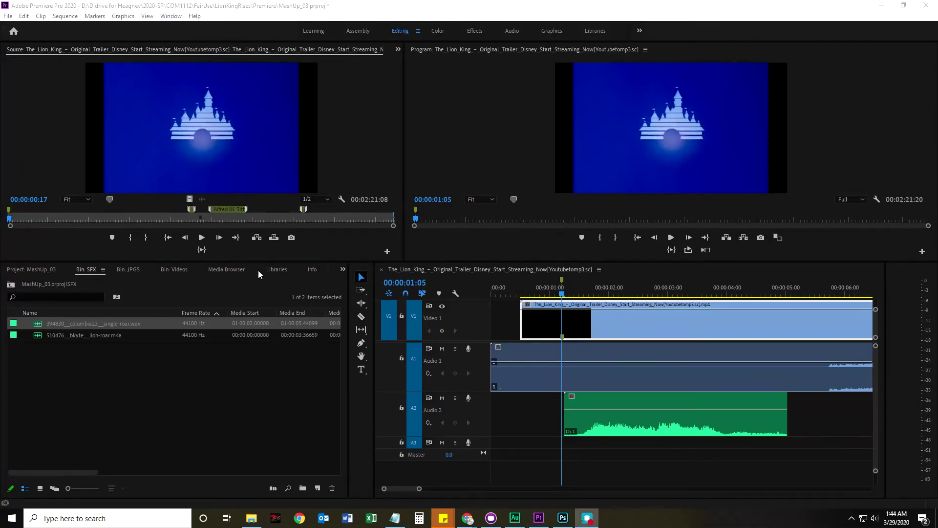
{"action": "left_click", "coordinate": [9, 211]}
{"action": "right_click", "coordinate": [9, 212]}
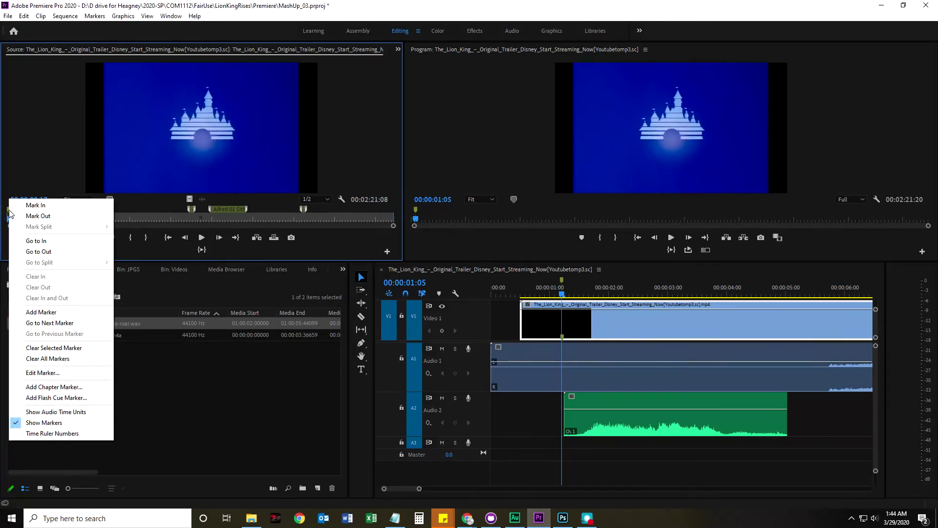
{"action": "left_click", "coordinate": [45, 374]}
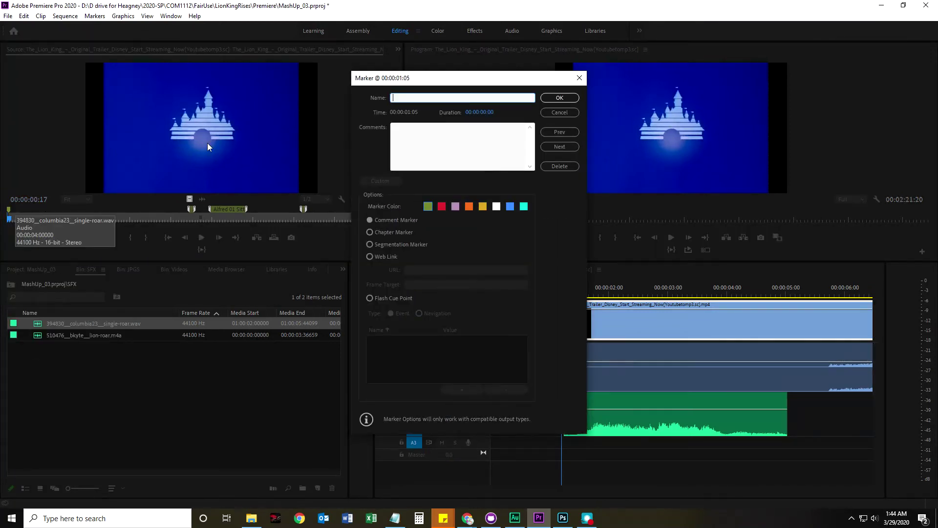
{"action": "left_click_drag", "start_coordinate": [474, 112], "coordinate": [484, 115]}
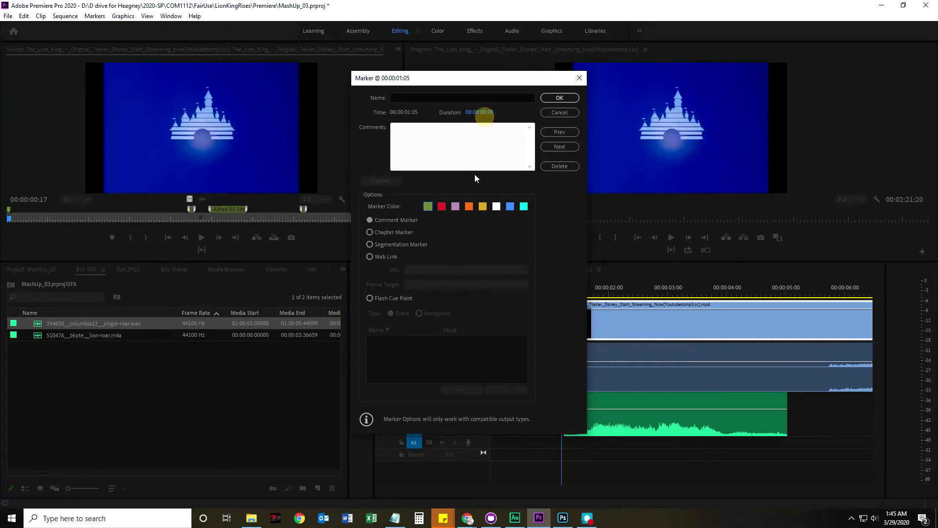
{"action": "left_click", "coordinate": [560, 98]}
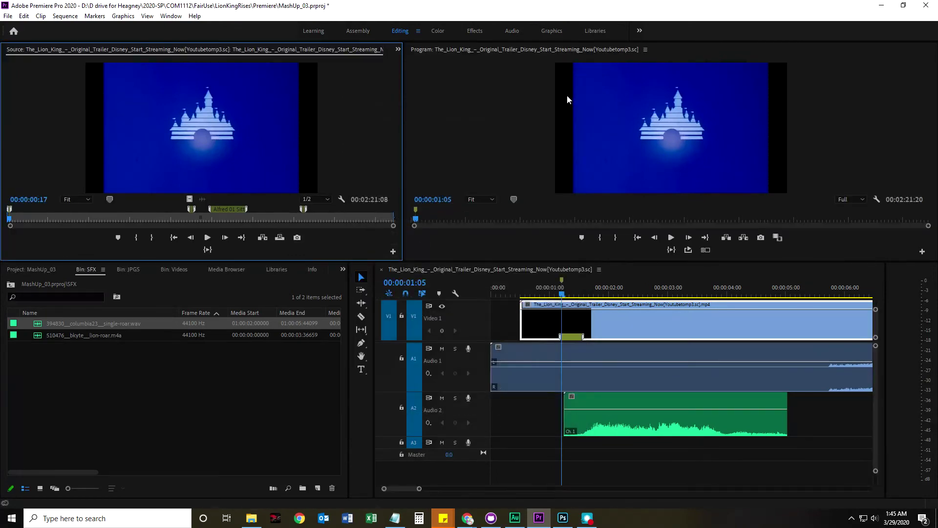
Zoom the source ruler and extend the marker's range to about 1:20, then return the sequence to its start
{"action": "left_click_drag", "start_coordinate": [9, 220], "coordinate": [14, 209]}
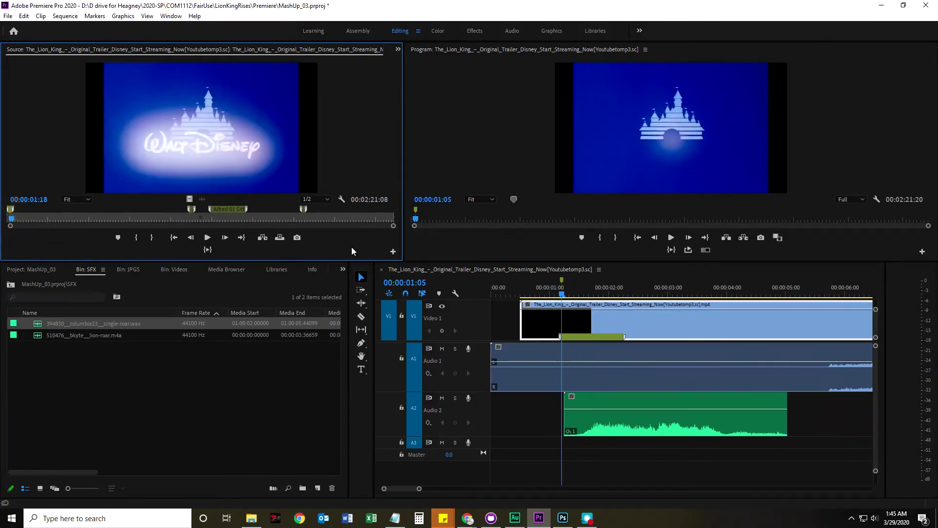
{"action": "left_click_drag", "start_coordinate": [394, 226], "coordinate": [217, 237]}
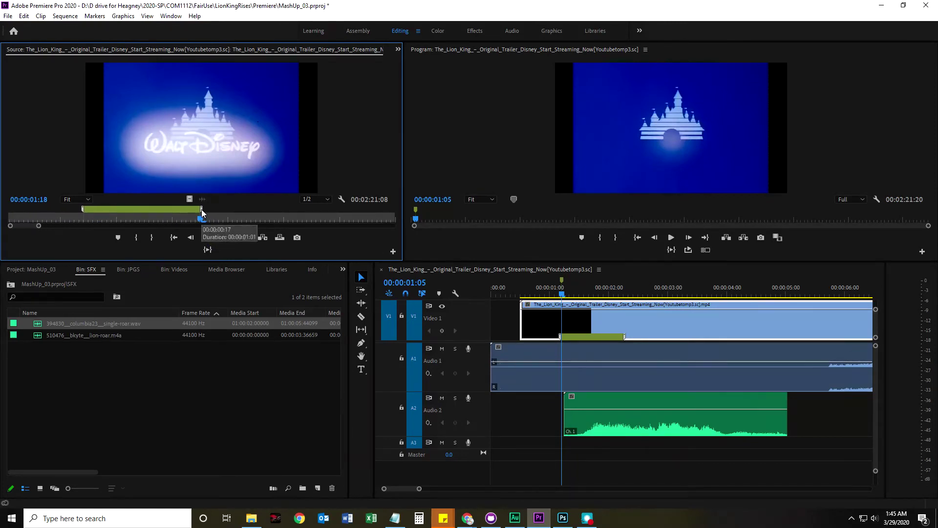
{"action": "mouse_move", "coordinate": [202, 211]}
{"action": "left_mouse_down"}
{"action": "mouse_move", "coordinate": [204, 222]}
{"action": "mouse_move", "coordinate": [214, 211]}
{"action": "left_mouse_up"}
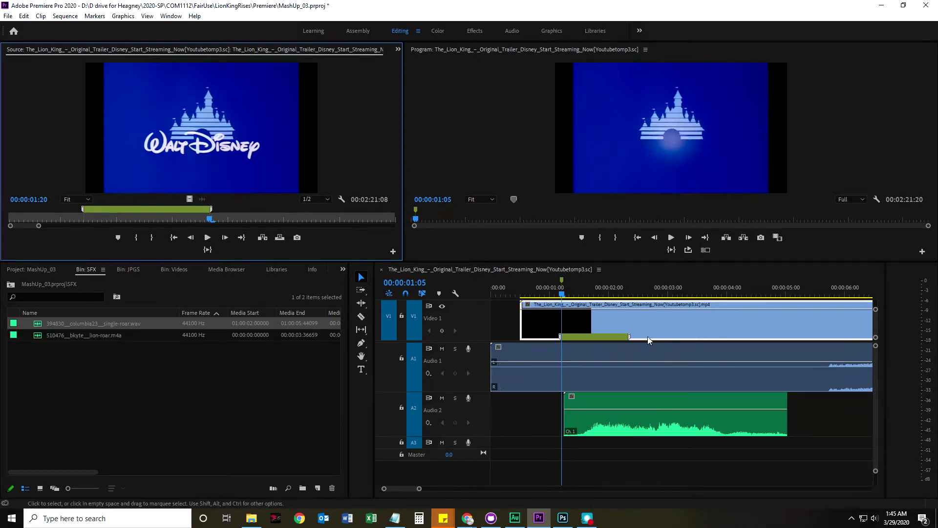
{"action": "left_click", "coordinate": [610, 320]}
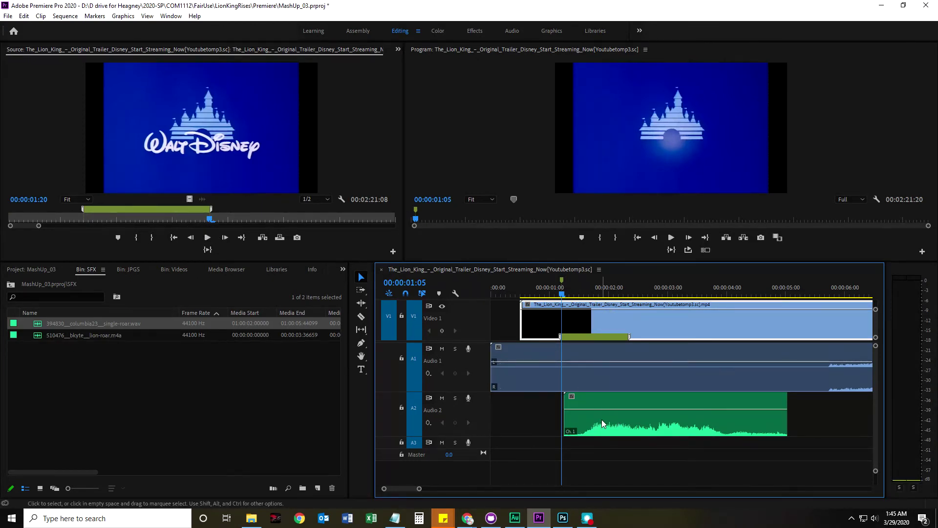
{"action": "key", "text": "Home"}
Move the A2 roar clip under the marker range and trim it to about a second
{"action": "left_click_drag", "start_coordinate": [614, 418], "coordinate": [600, 420]}
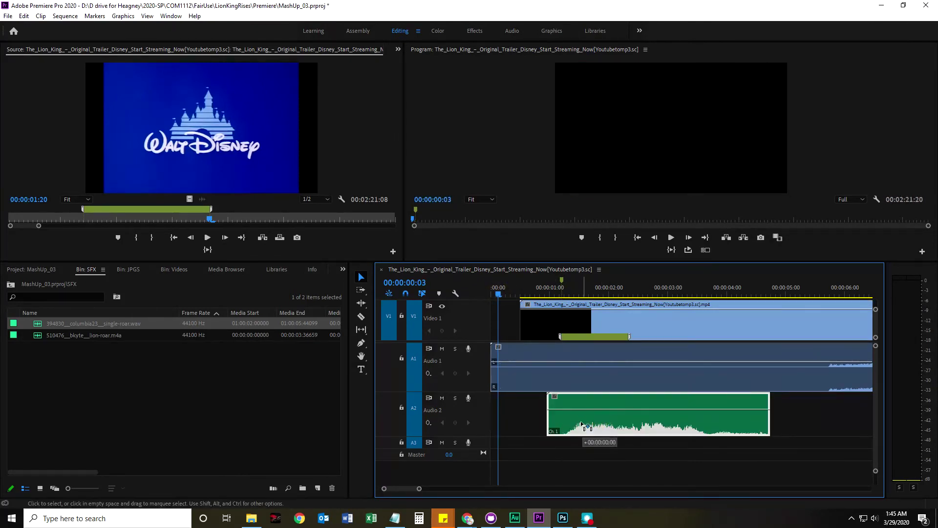
{"action": "left_click_drag", "start_coordinate": [588, 421], "coordinate": [560, 409]}
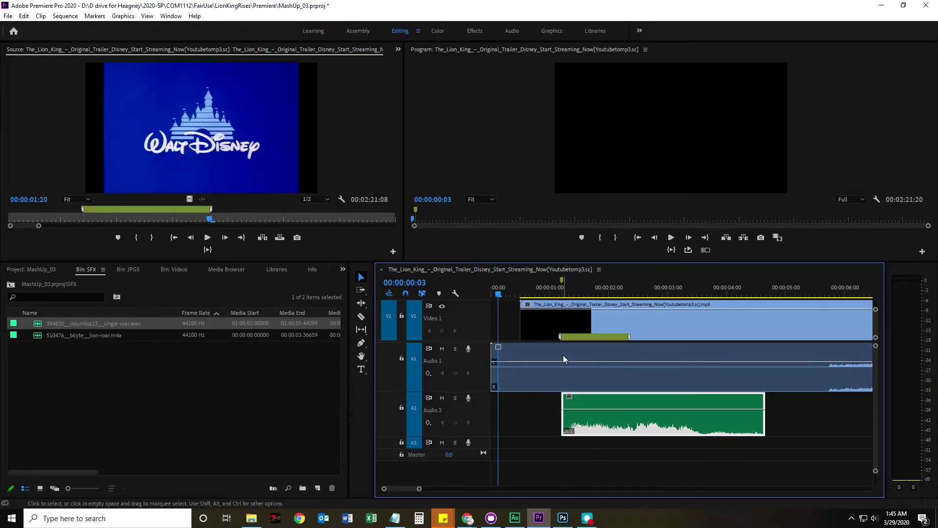
{"action": "left_click_drag", "start_coordinate": [764, 400], "coordinate": [628, 405]}
{"action": "left_click", "coordinate": [636, 455]}
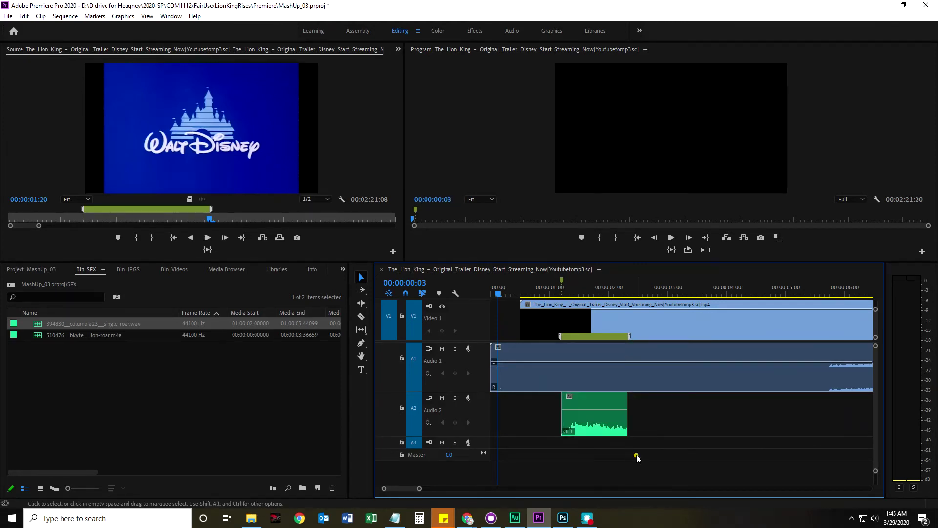
{"action": "left_click", "coordinate": [585, 423]}
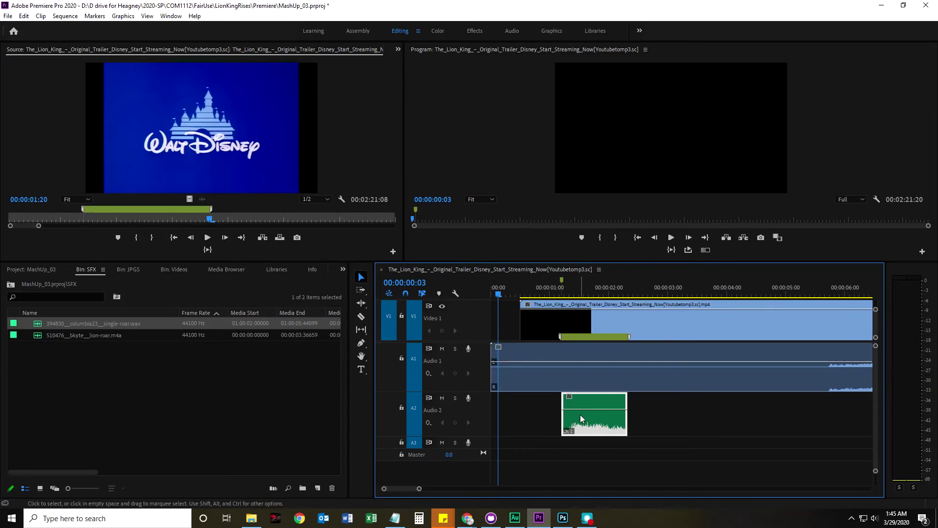
Play back the intro from around 00:00:00:22 to check the trimmed roar against the castle flash
{"action": "left_click", "coordinate": [547, 293]}
{"action": "left_click_drag", "start_coordinate": [547, 291], "coordinate": [544, 292]}
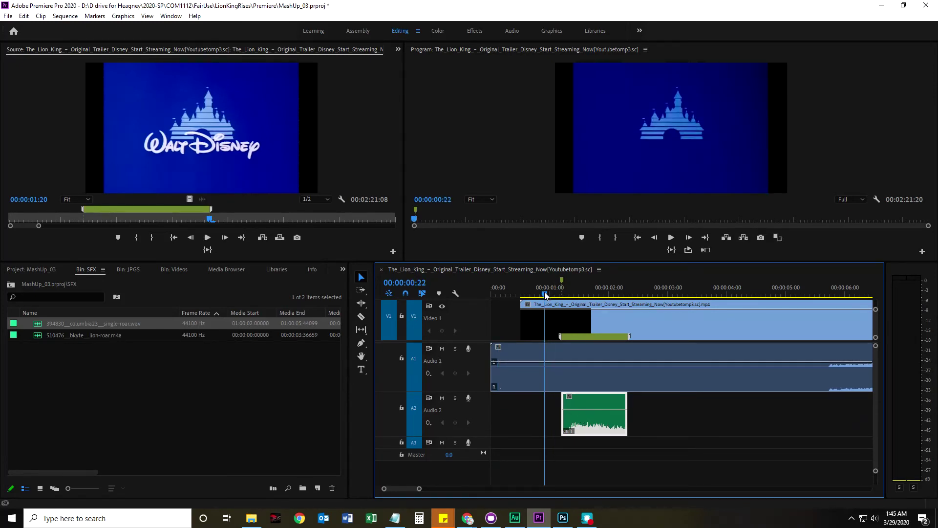
{"action": "key", "text": "space"}
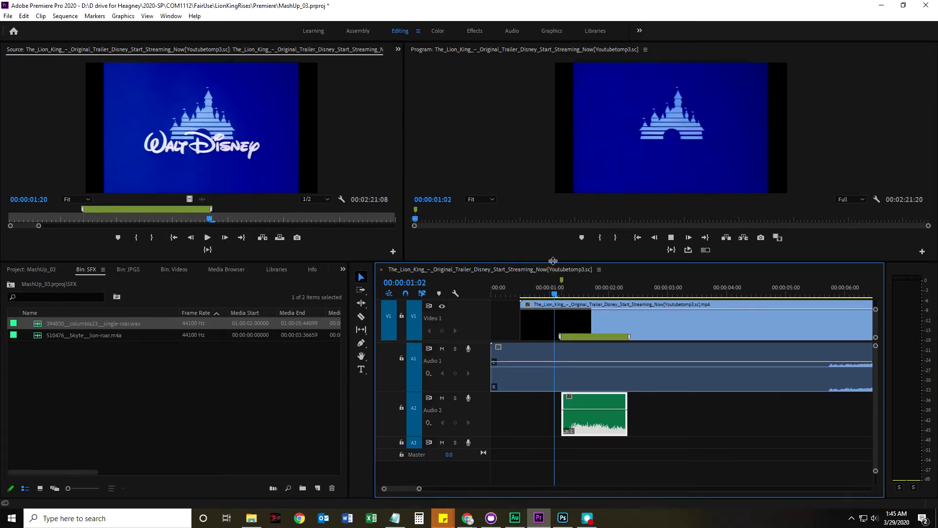
{"action": "key", "text": "space"}
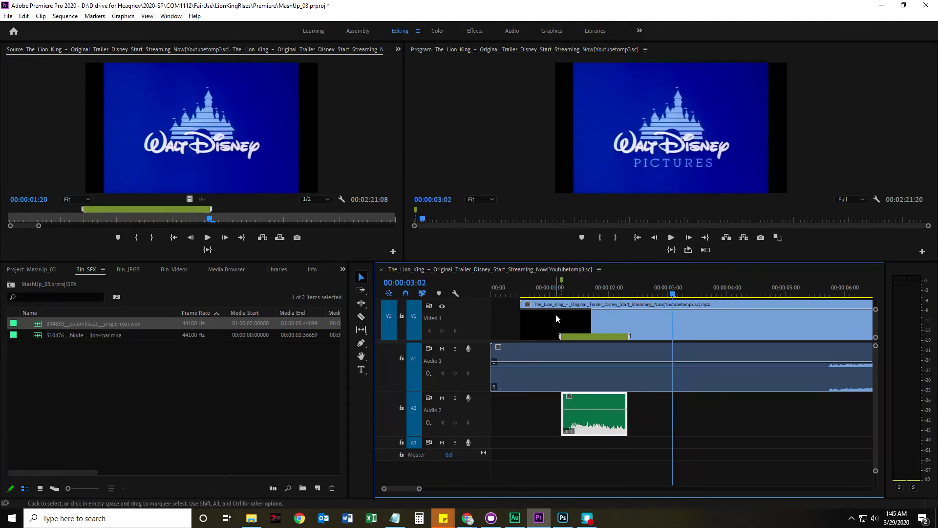
{"action": "left_click_drag", "start_coordinate": [555, 293], "coordinate": [553, 295]}
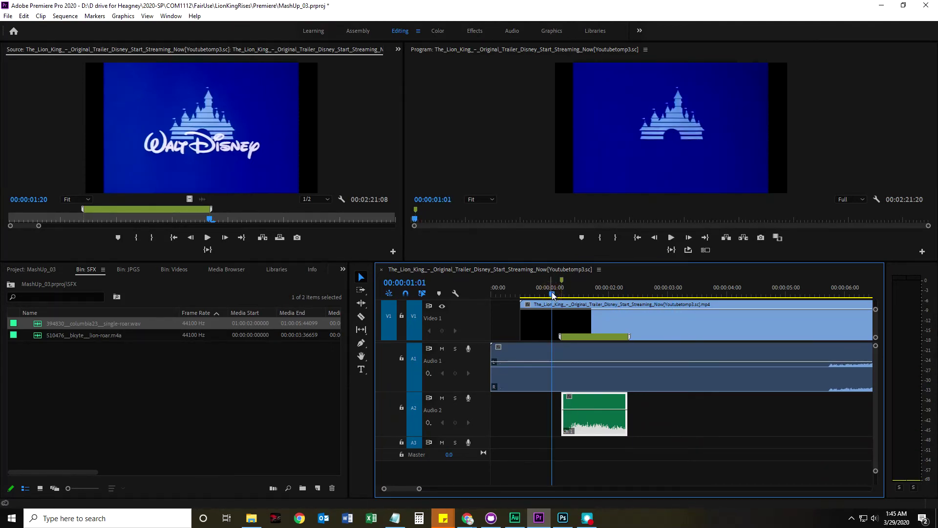
{"action": "key", "text": "space"}
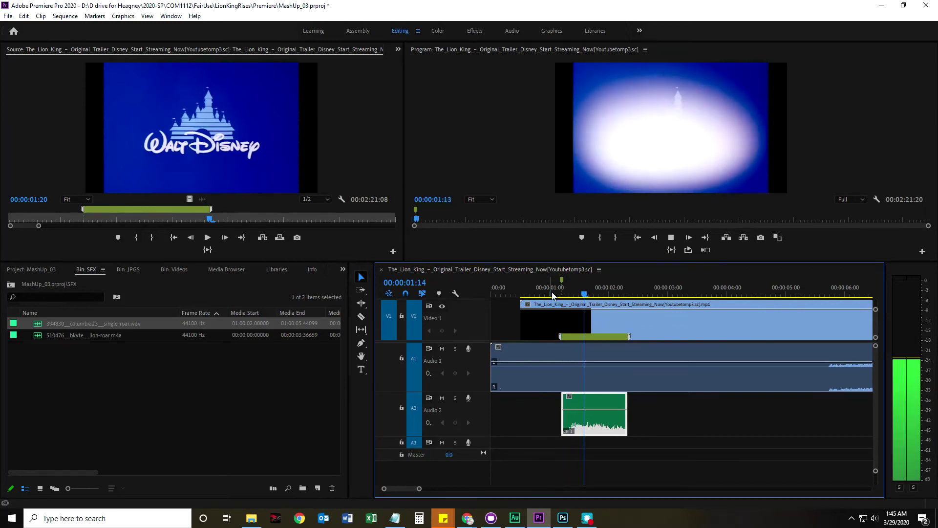
{"action": "key", "text": "space"}
{"action": "left_click", "coordinate": [874, 517]}
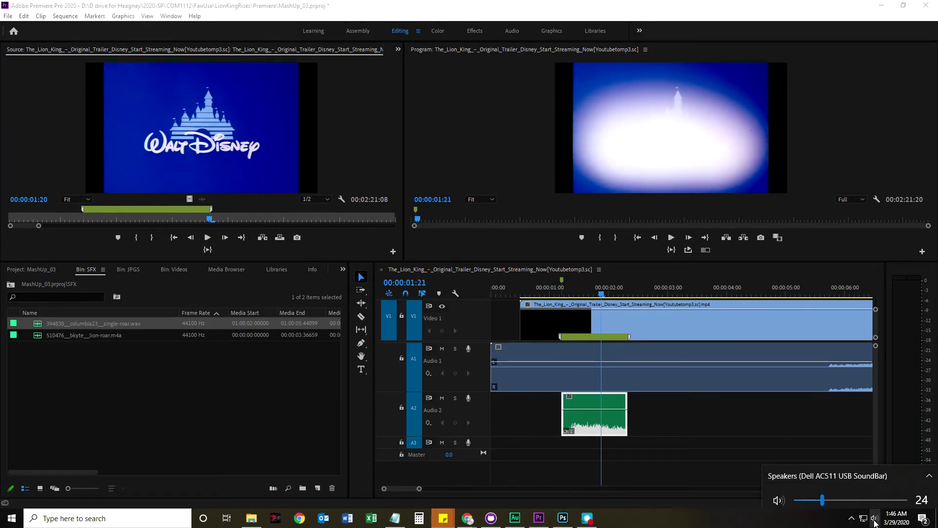
{"action": "left_click", "coordinate": [537, 293]}
{"action": "key", "text": "space"}
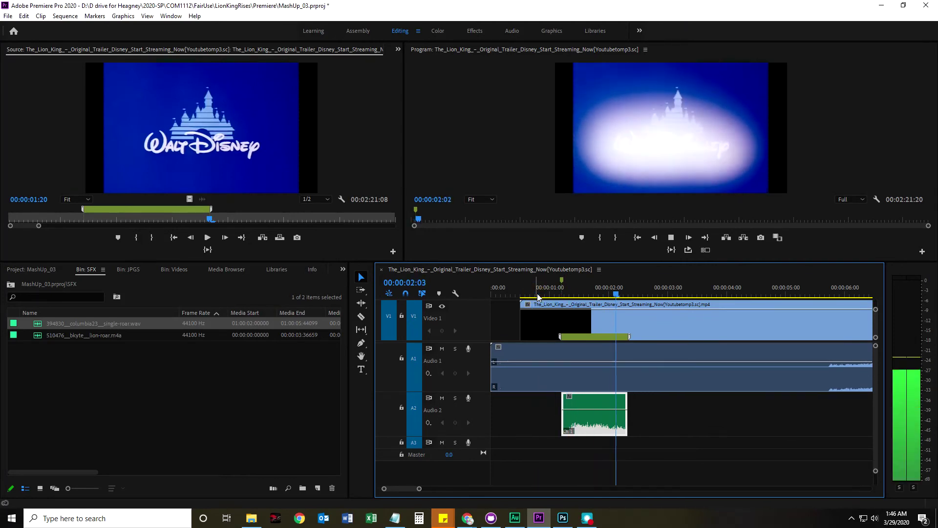
{"action": "key", "text": "space"}
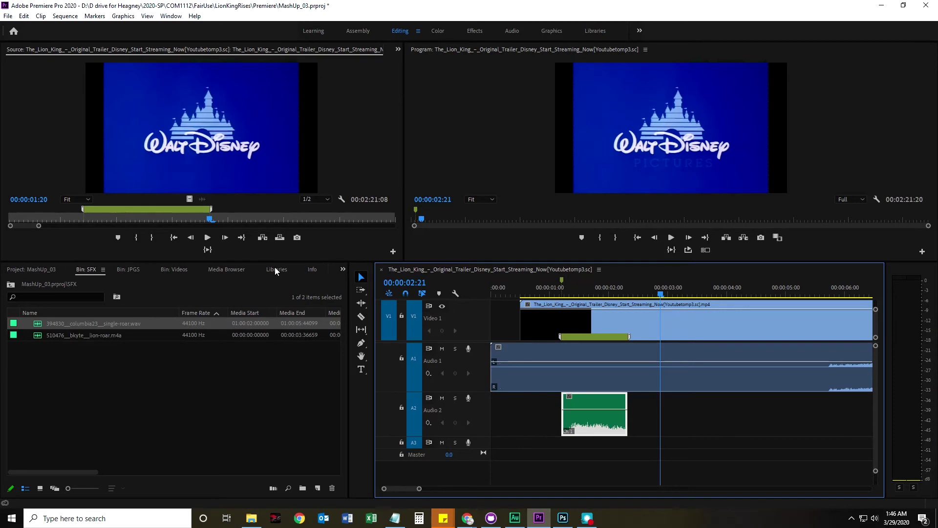
Browse the SFX, JPGS and Videos bin tabs and open Sequences as its own bin
{"action": "left_click", "coordinate": [344, 270]}
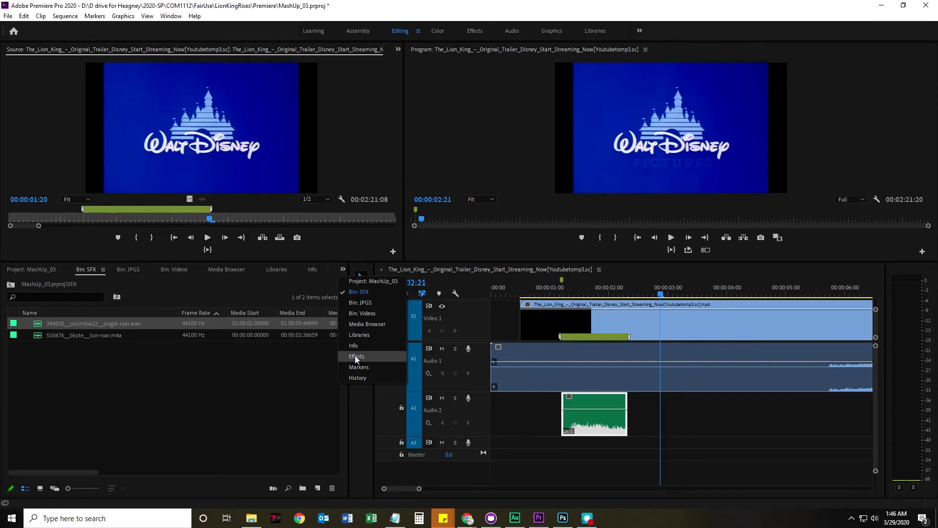
{"action": "left_click", "coordinate": [237, 411]}
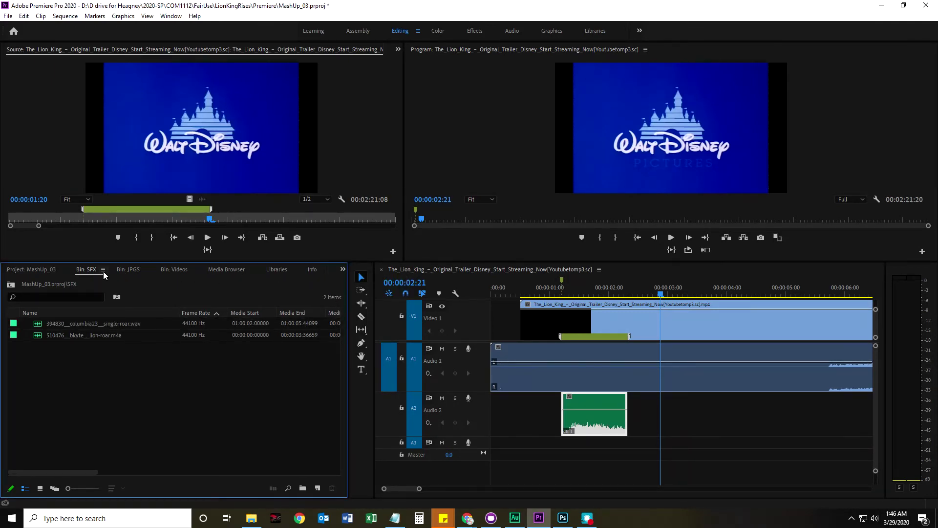
{"action": "left_click", "coordinate": [104, 272]}
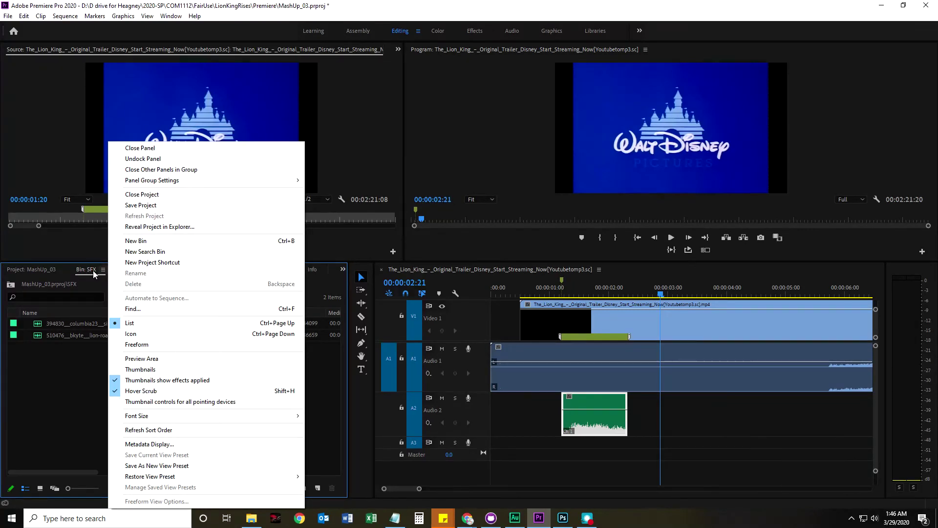
{"action": "left_click", "coordinate": [86, 270]}
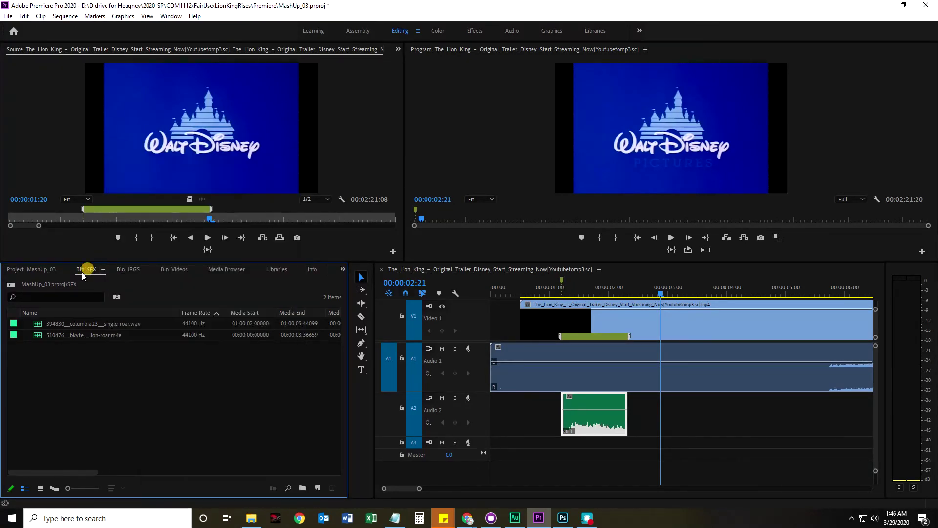
{"action": "left_click", "coordinate": [79, 268]}
{"action": "left_click", "coordinate": [134, 271]}
{"action": "left_click", "coordinate": [174, 272]}
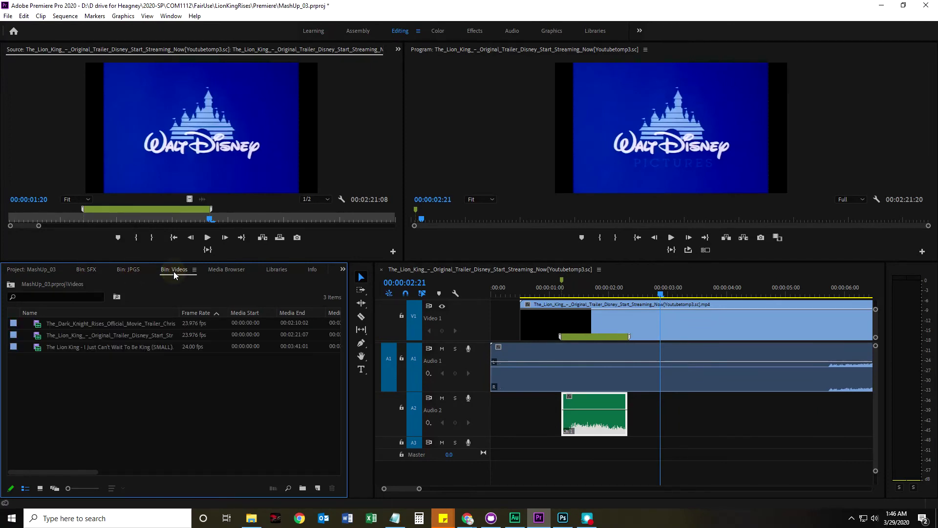
{"action": "left_click", "coordinate": [118, 271]}
{"action": "left_click", "coordinate": [90, 269]}
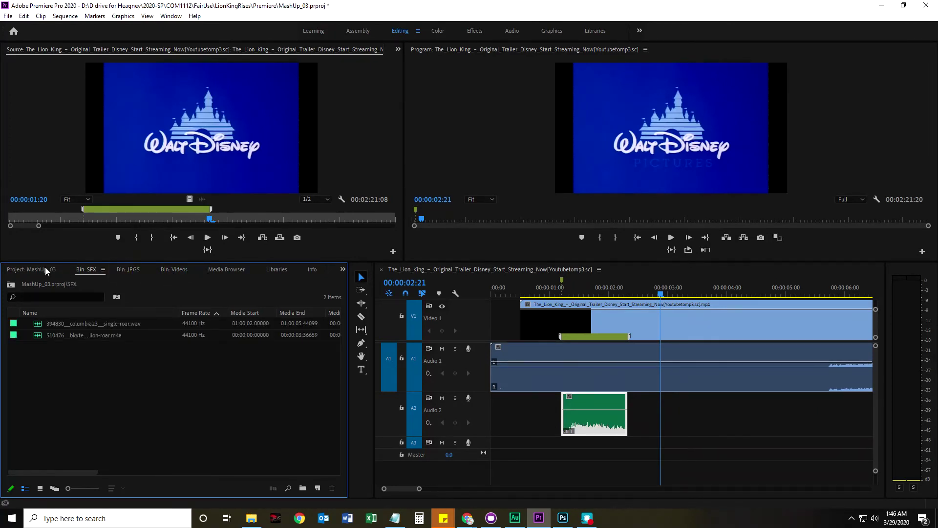
{"action": "left_click", "coordinate": [34, 267]}
{"action": "double_click", "coordinate": [49, 335]}
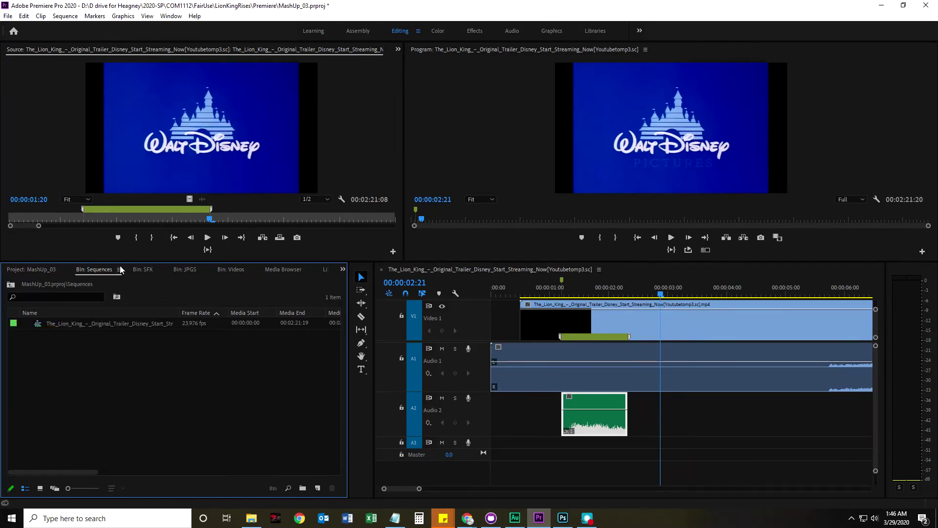
Close the Sequences, SFX, JPGS and Videos bin panels and return to the MashUp_03 project list
{"action": "left_click", "coordinate": [120, 269]}
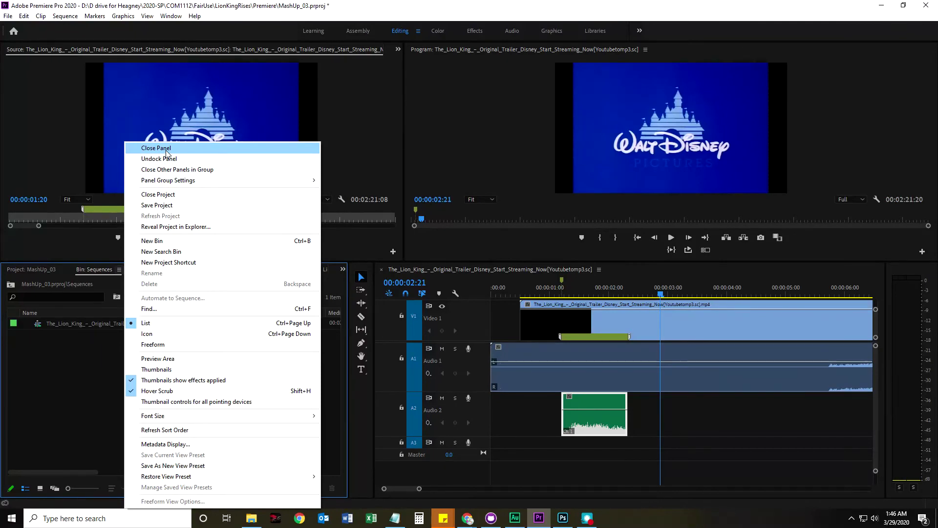
{"action": "left_click", "coordinate": [156, 148]}
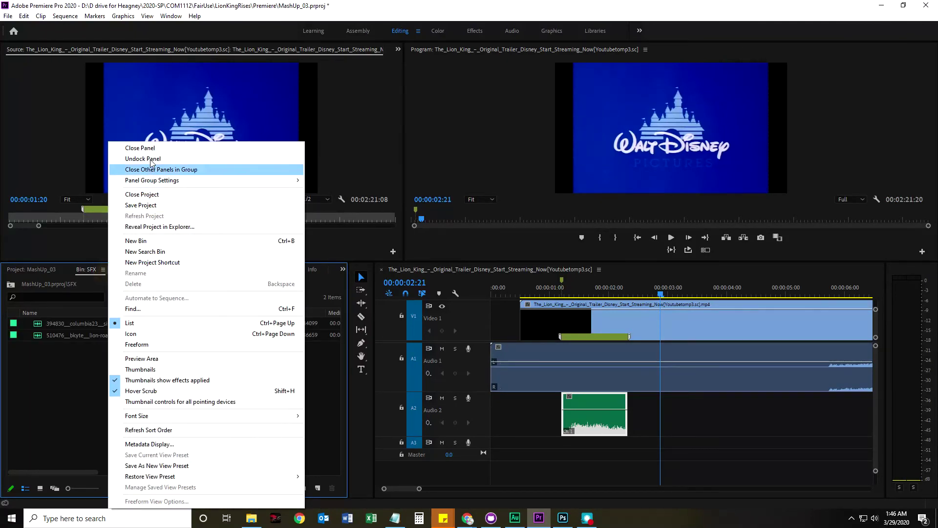
{"action": "left_click", "coordinate": [149, 153]}
{"action": "left_click", "coordinate": [106, 269]}
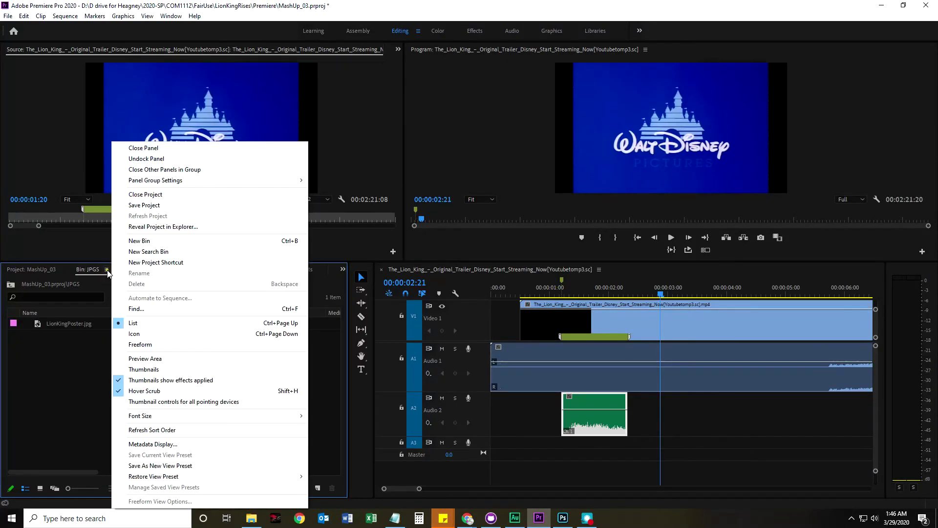
{"action": "left_click", "coordinate": [147, 152]}
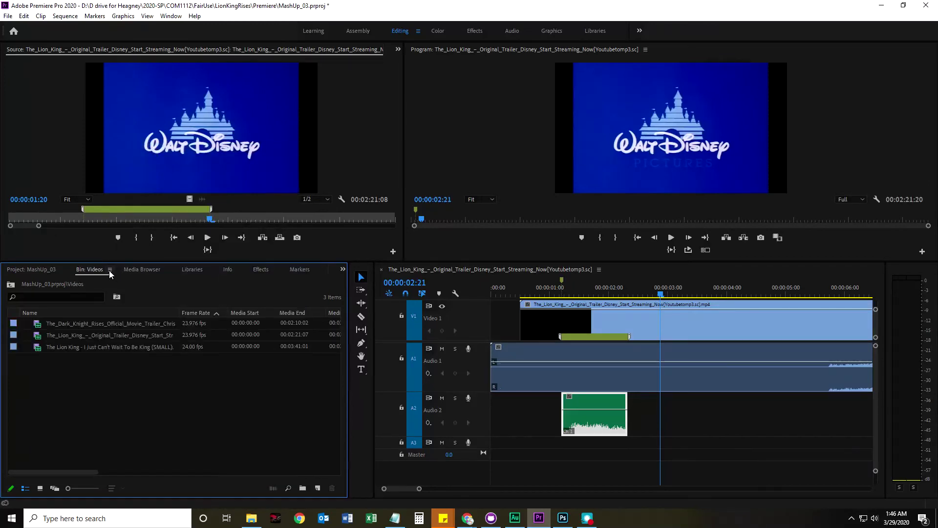
{"action": "left_click", "coordinate": [109, 269]}
{"action": "left_click", "coordinate": [152, 152]}
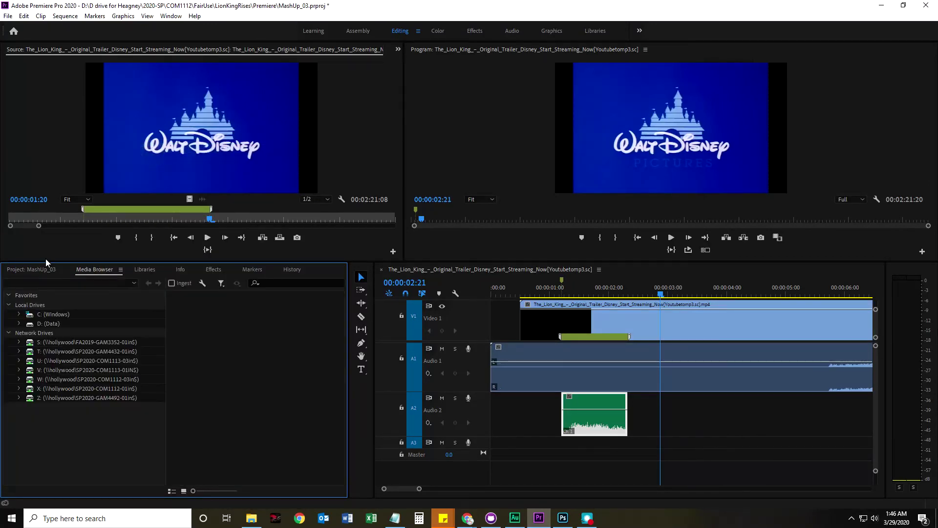
{"action": "left_click", "coordinate": [32, 270]}
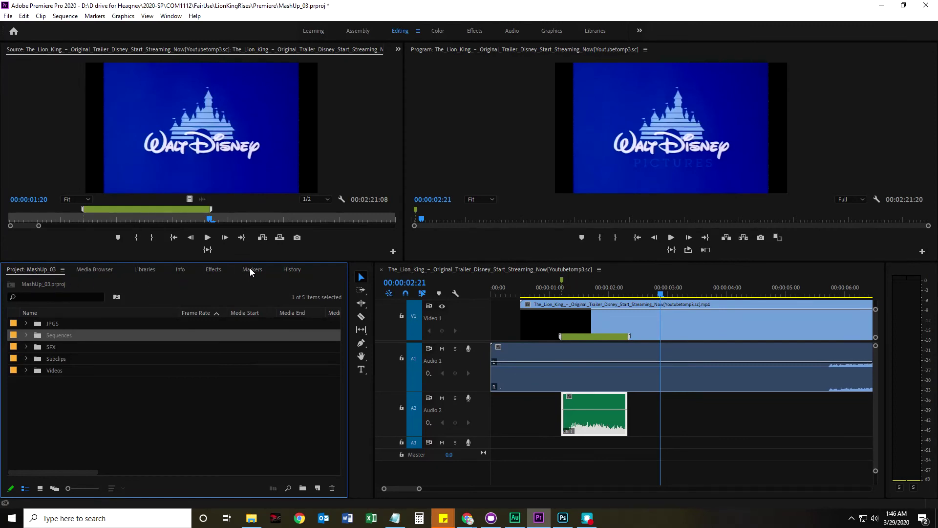
Reopen the SFX and JPGS folders as bin tabs and bring up the Effects panel
{"action": "left_click", "coordinate": [210, 271]}
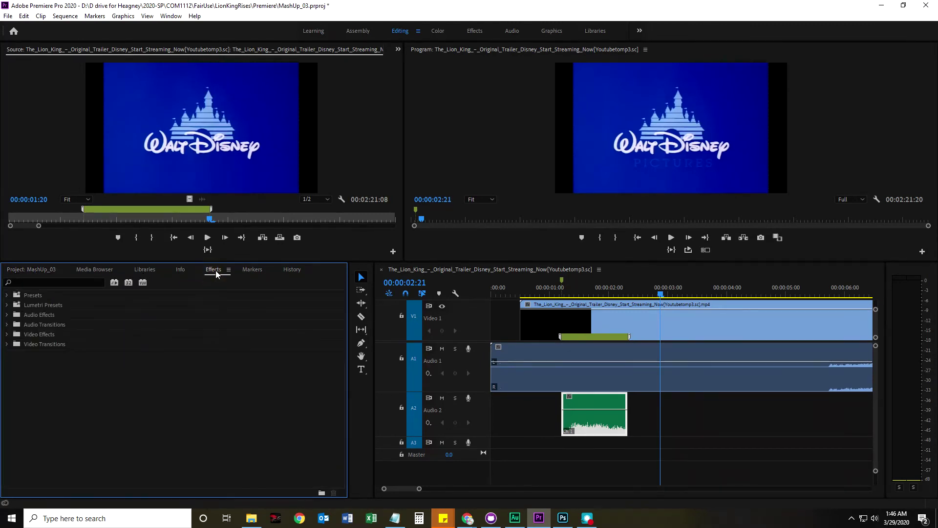
{"action": "left_click", "coordinate": [40, 270]}
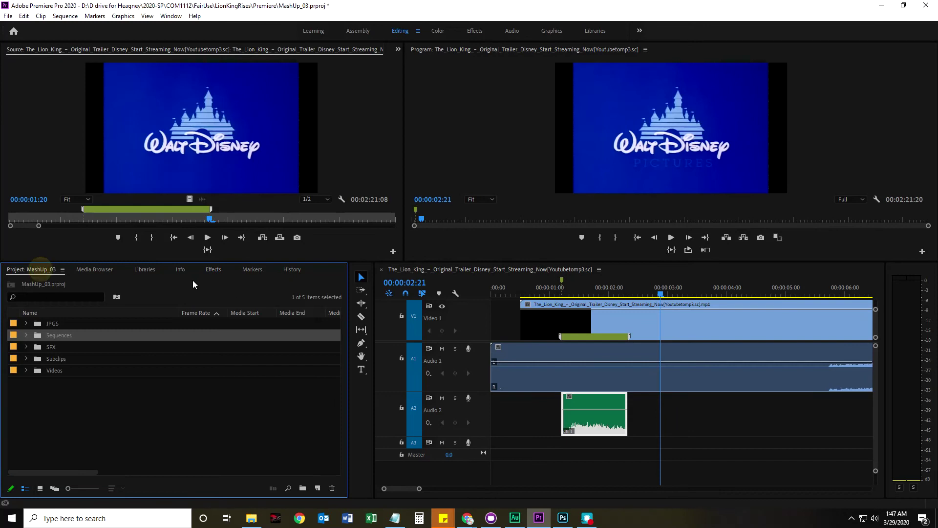
{"action": "double_click", "coordinate": [52, 347]}
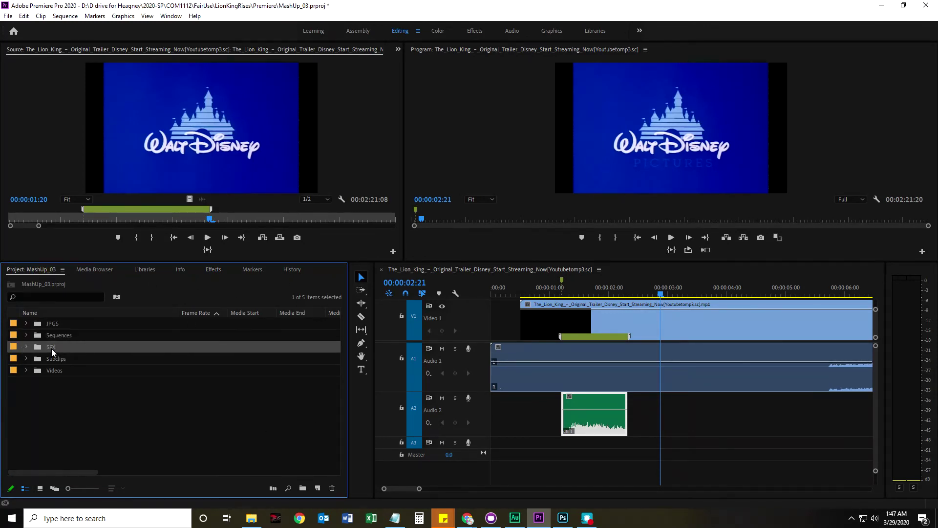
{"action": "left_click", "coordinate": [52, 272]}
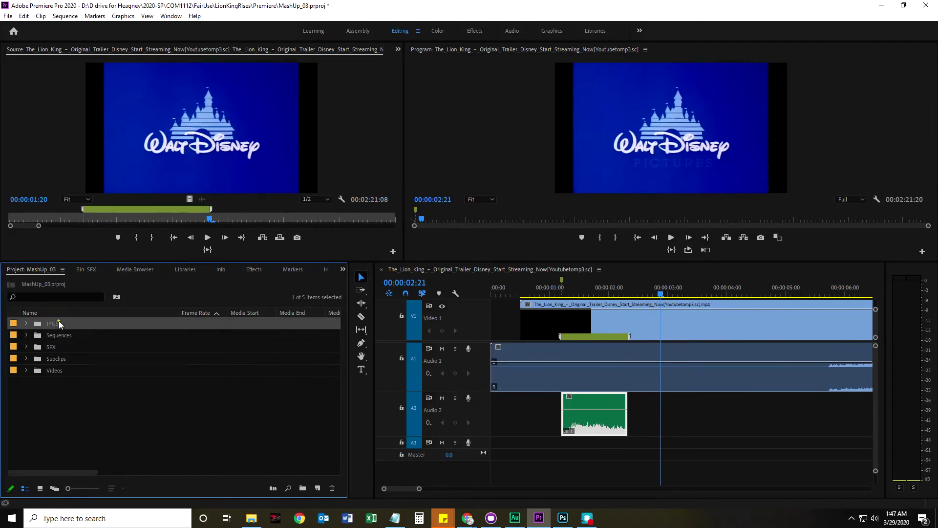
{"action": "double_click", "coordinate": [58, 321]}
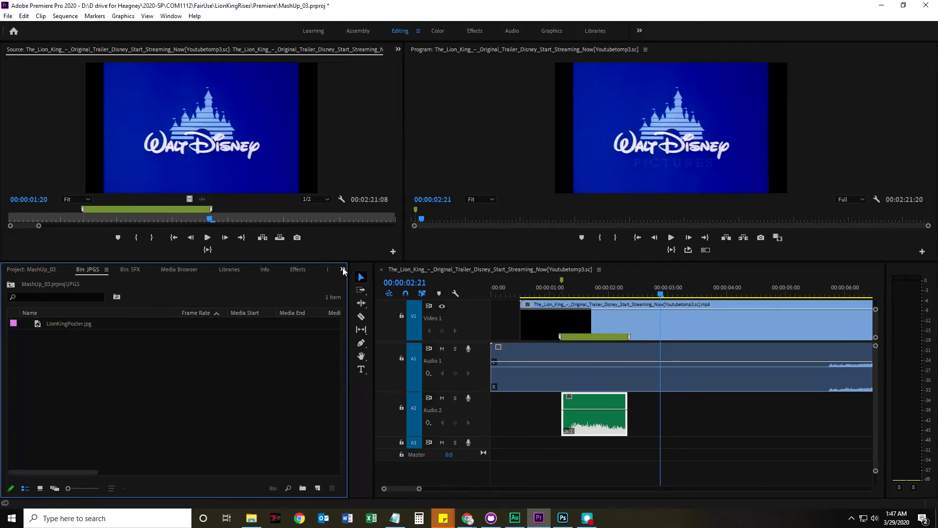
{"action": "left_click", "coordinate": [343, 270]}
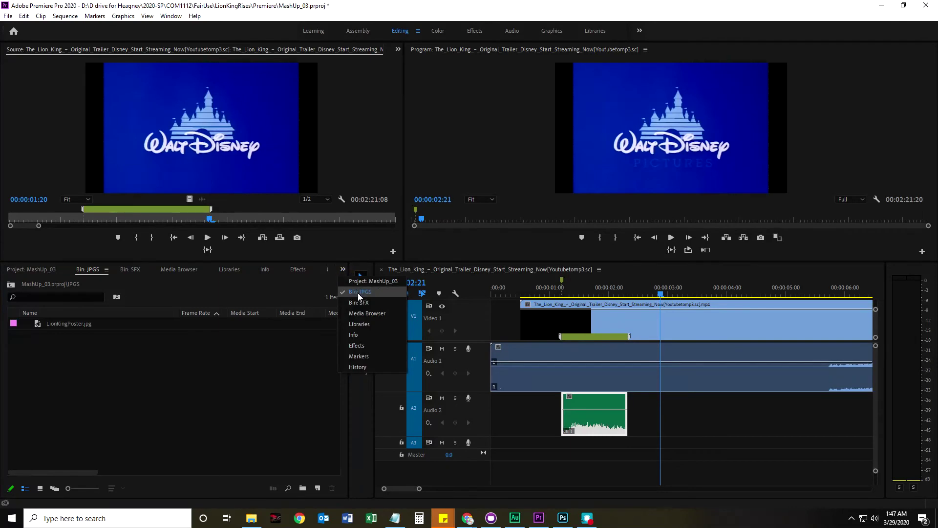
{"action": "left_click", "coordinate": [356, 346]}
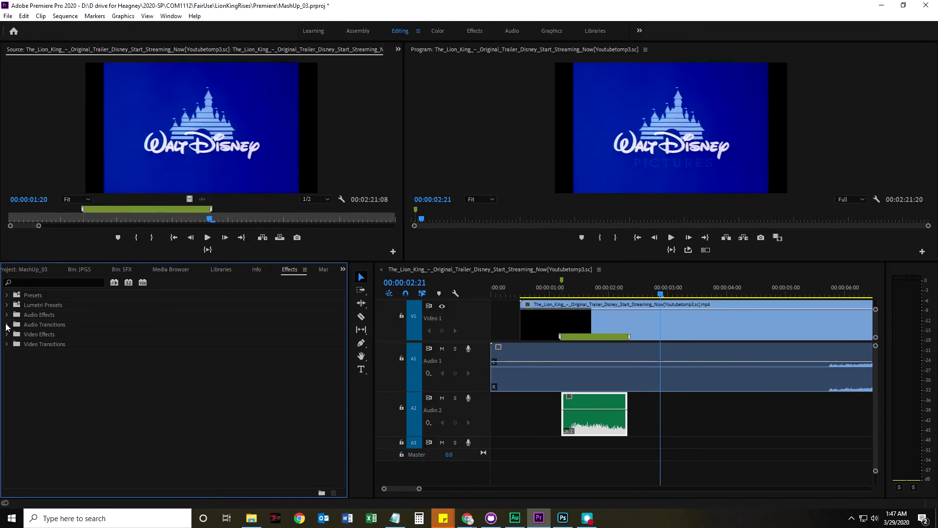
Apply the Constant Gain crossfade from Audio Transitions to the roar clip on Audio 2
{"action": "left_click", "coordinate": [59, 324]}
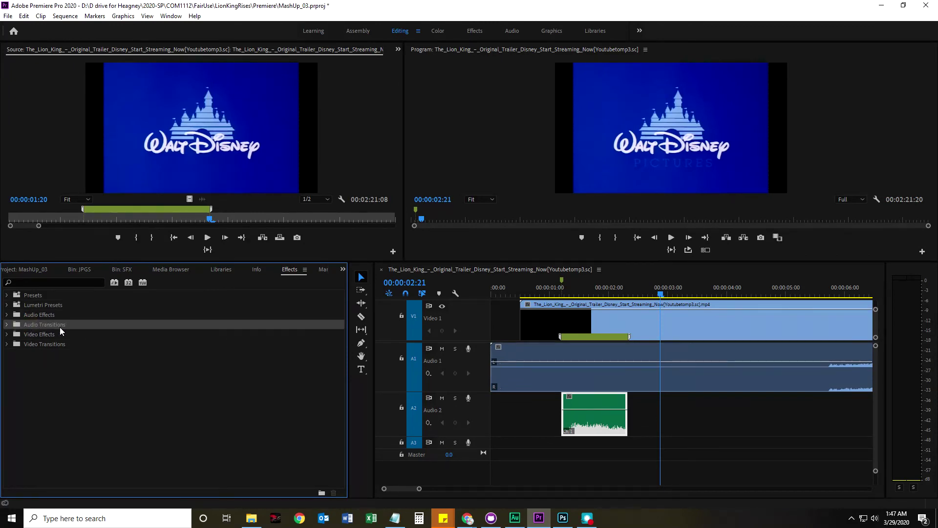
{"action": "left_click", "coordinate": [7, 324]}
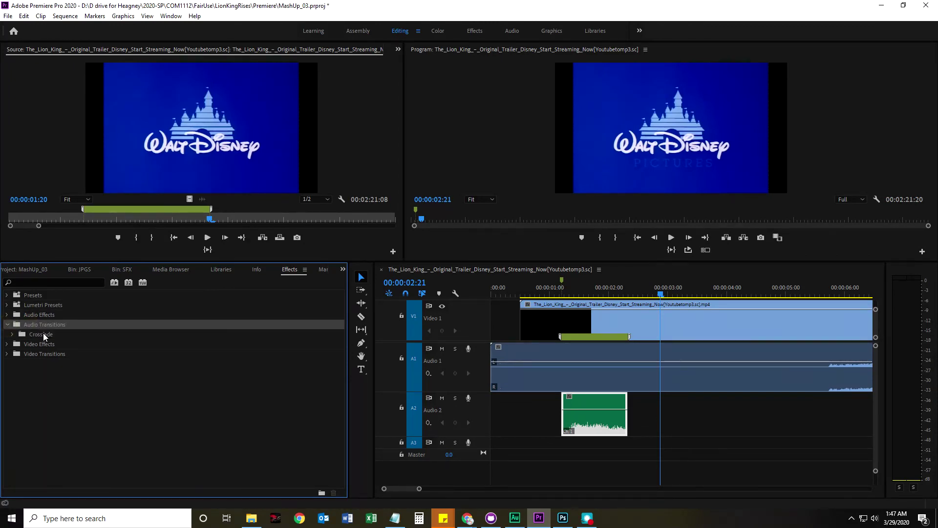
{"action": "double_click", "coordinate": [44, 335]}
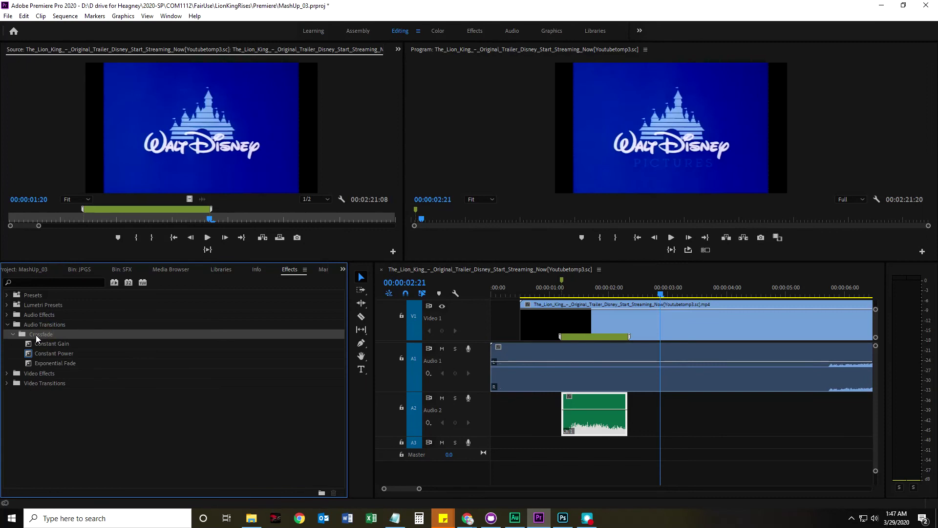
{"action": "left_click", "coordinate": [49, 343]}
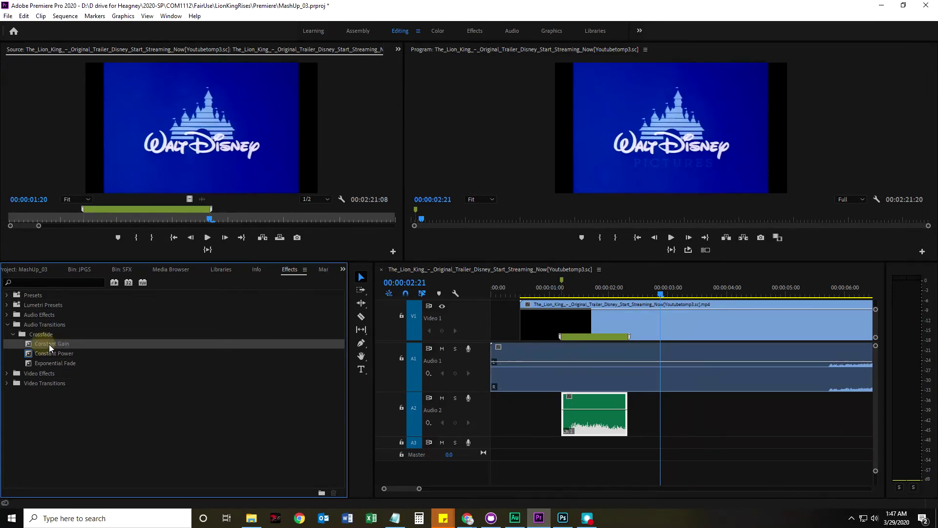
{"action": "left_click_drag", "start_coordinate": [42, 343], "coordinate": [622, 405]}
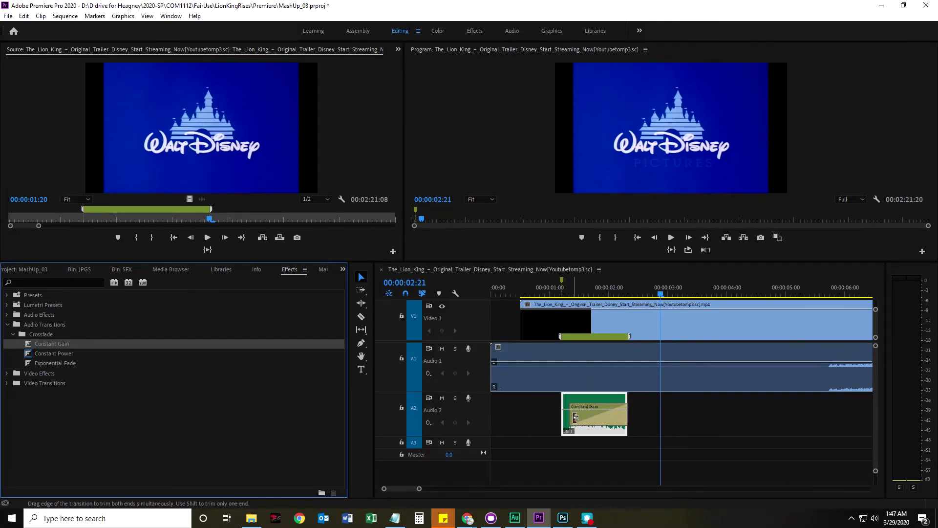
Play back from about one second to hear the crossfade, then preview around four seconds
{"action": "left_click_drag", "start_coordinate": [562, 295], "coordinate": [552, 296]}
{"action": "key", "text": "space"}
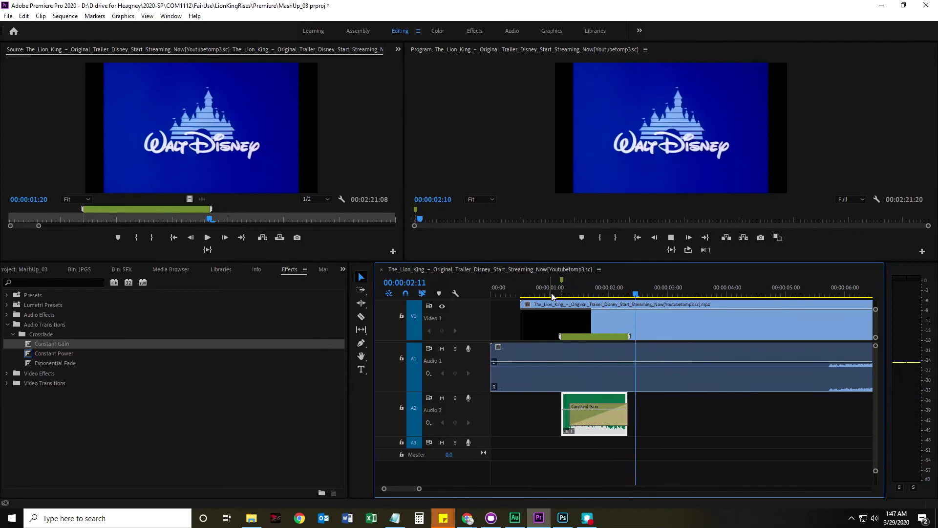
{"action": "key", "text": "space"}
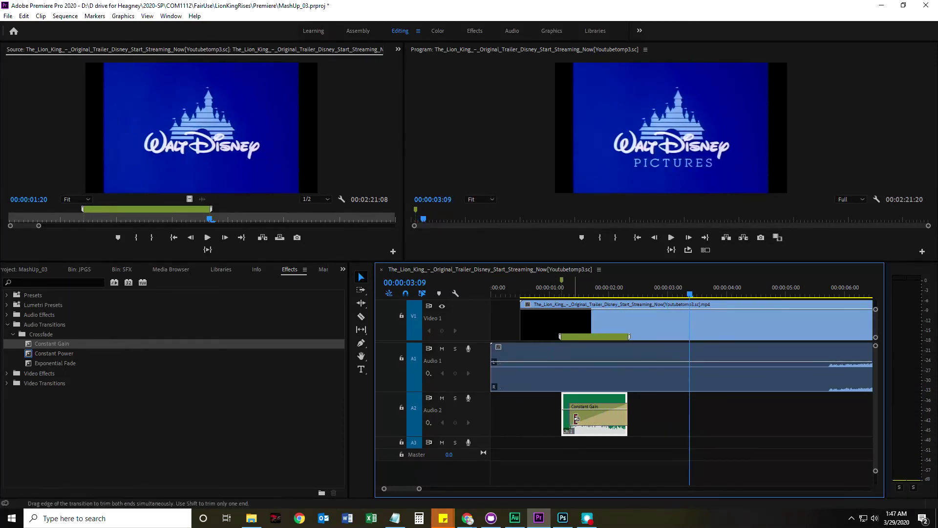
{"action": "left_click", "coordinate": [538, 295]}
{"action": "key", "text": "space"}
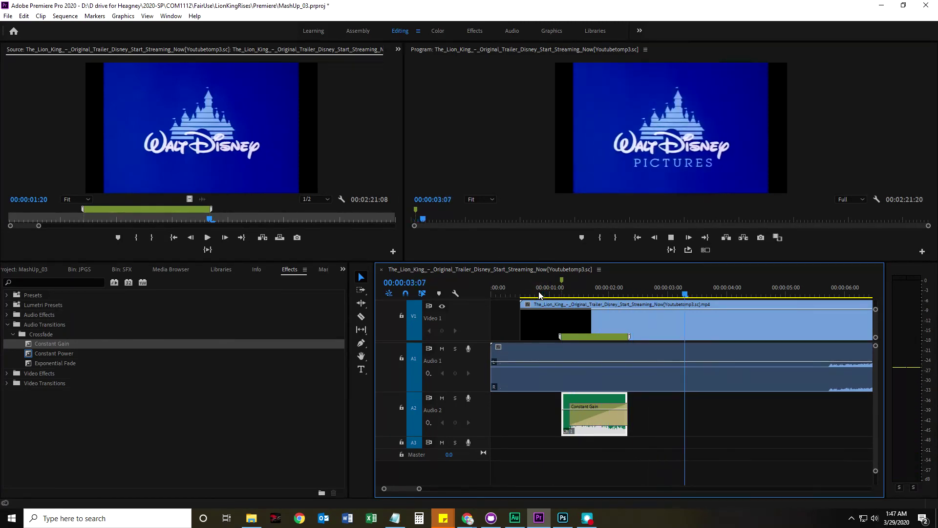
{"action": "key", "text": "space"}
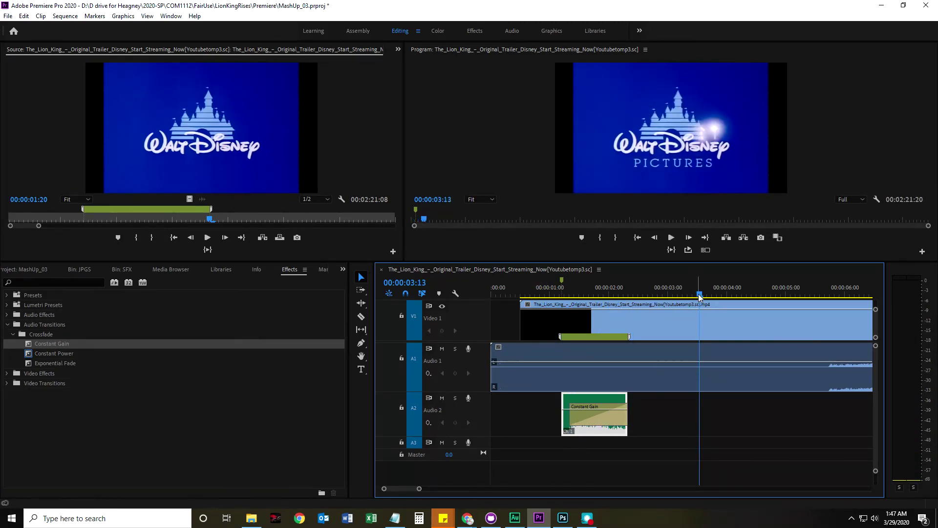
{"action": "left_click_drag", "start_coordinate": [700, 295], "coordinate": [738, 304]}
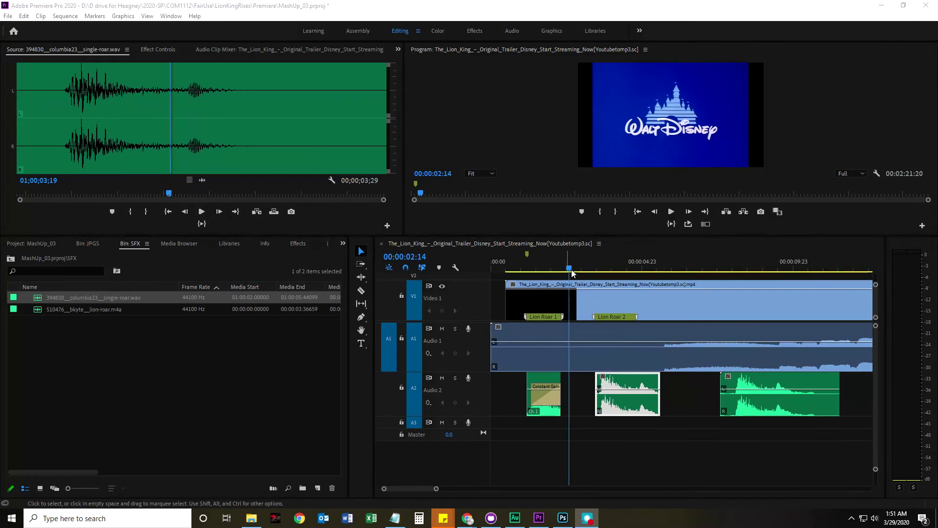
Play the sequence from its start, stop it, then select the second roar clip on Audio 2
{"action": "left_click", "coordinate": [605, 317]}
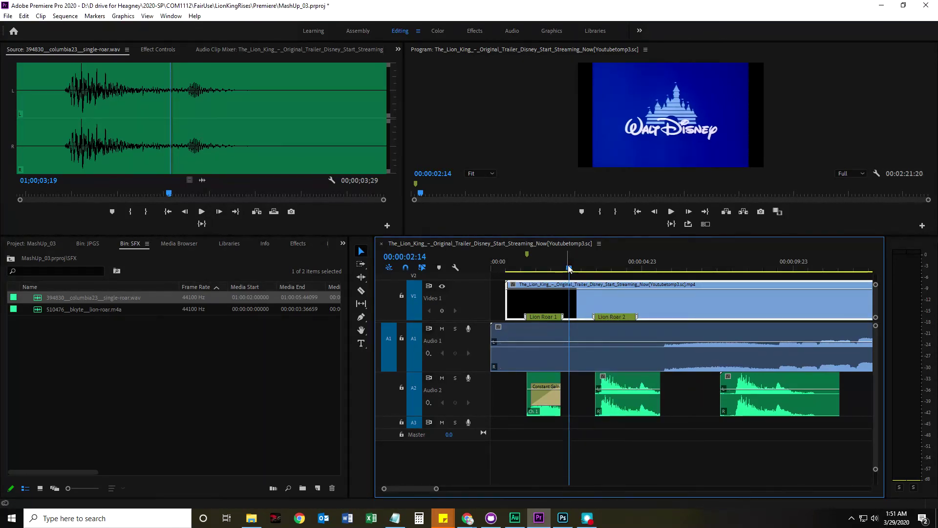
{"action": "left_click", "coordinate": [513, 268]}
{"action": "left_click_drag", "start_coordinate": [497, 266], "coordinate": [489, 269]}
{"action": "key", "text": "space"}
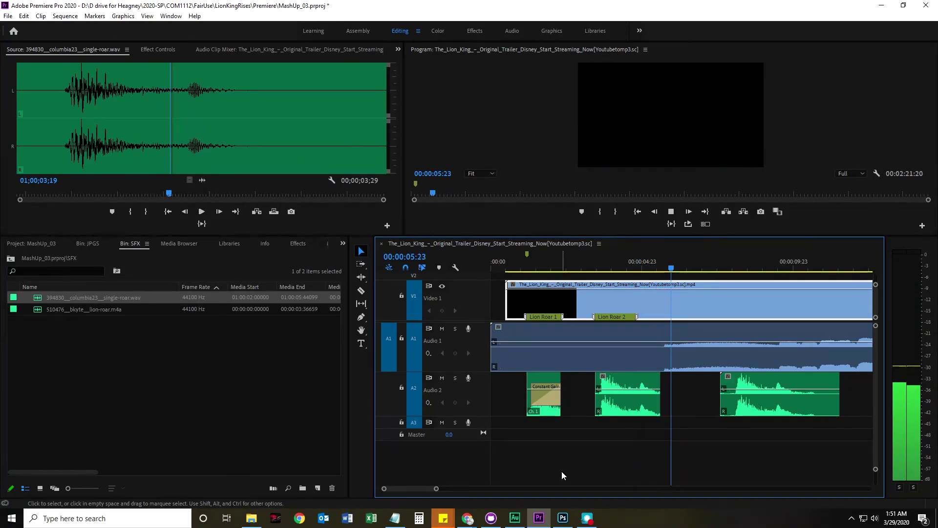
{"action": "key", "text": "space"}
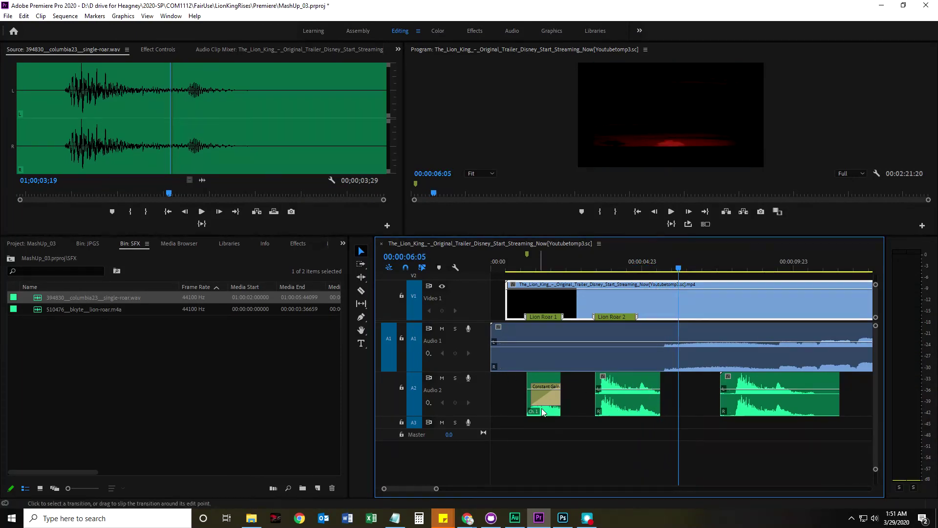
{"action": "left_click", "coordinate": [635, 385]}
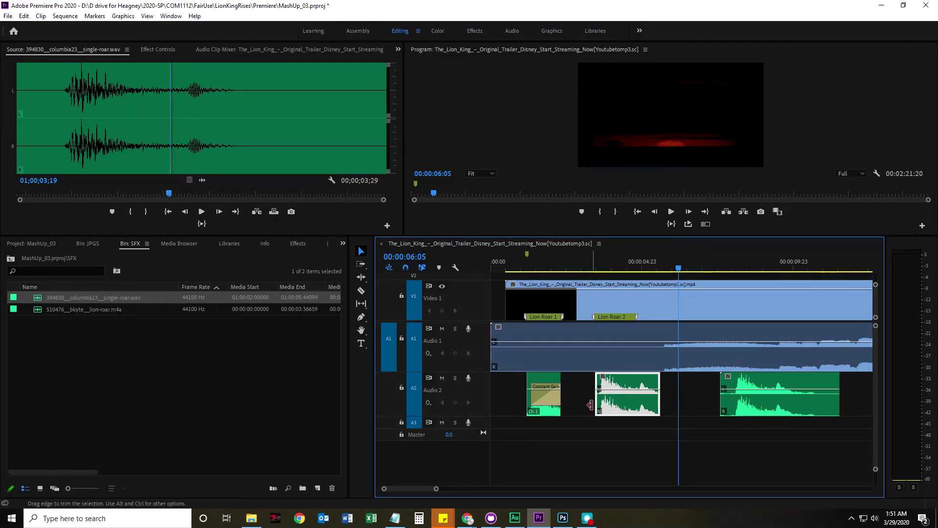
Delete the sequence marker at 00:00:01:05 with Clear Selected Marker
{"action": "left_click", "coordinate": [527, 257]}
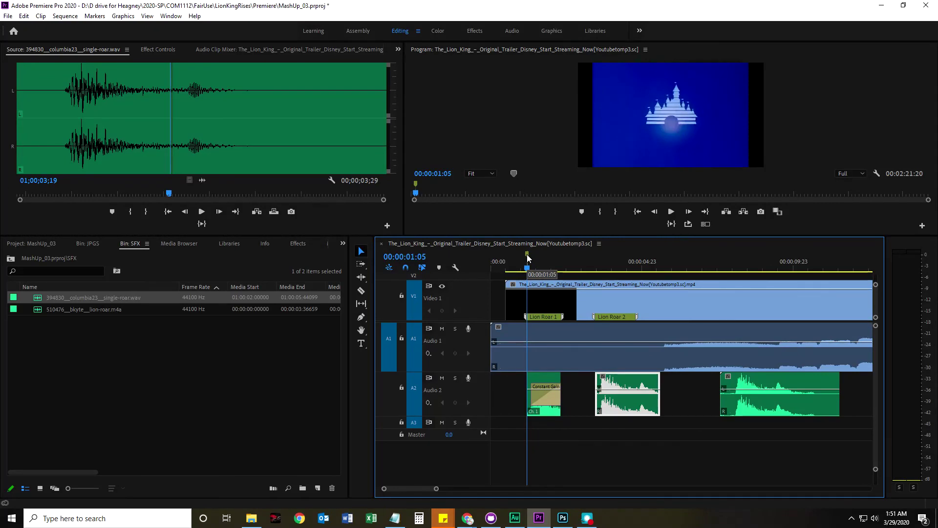
{"action": "right_click", "coordinate": [527, 257]}
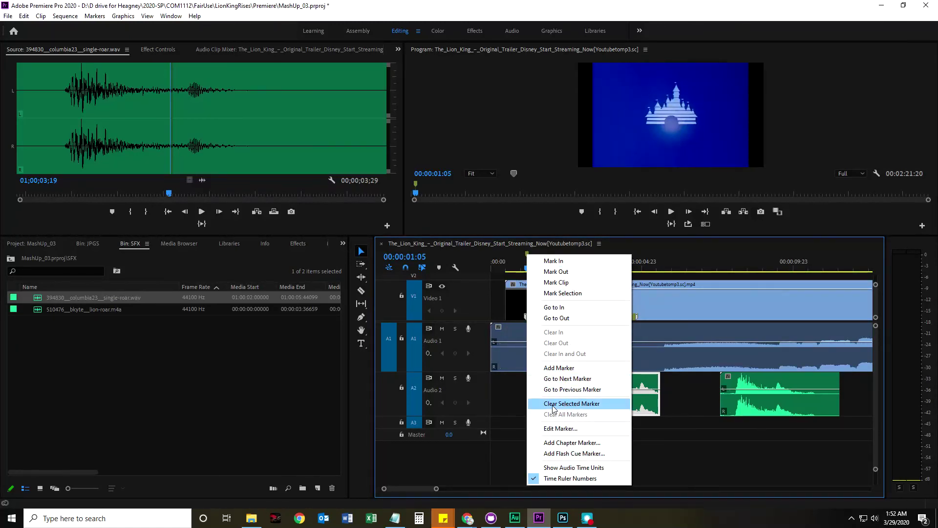
{"action": "left_click", "coordinate": [572, 406]}
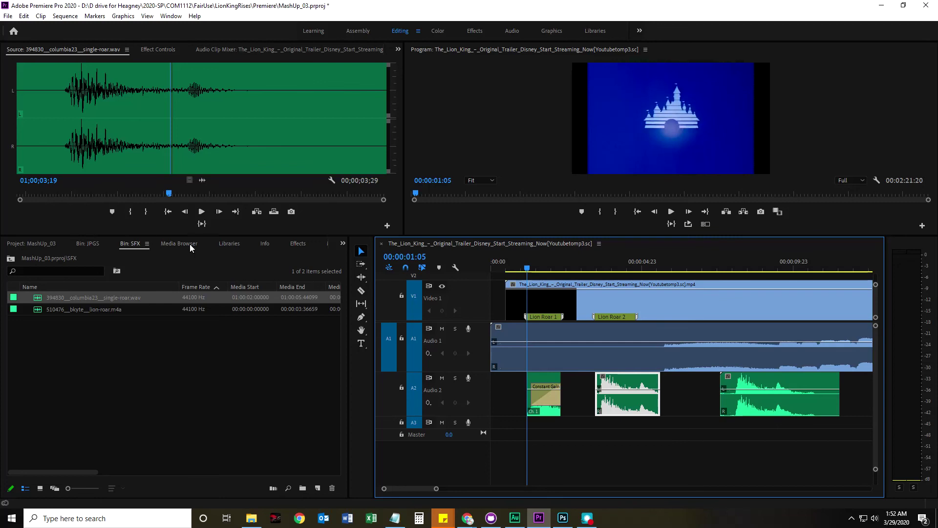
Show the Markers panel and enable Show all clip markers in sequence from its menu
{"action": "left_click", "coordinate": [343, 243]}
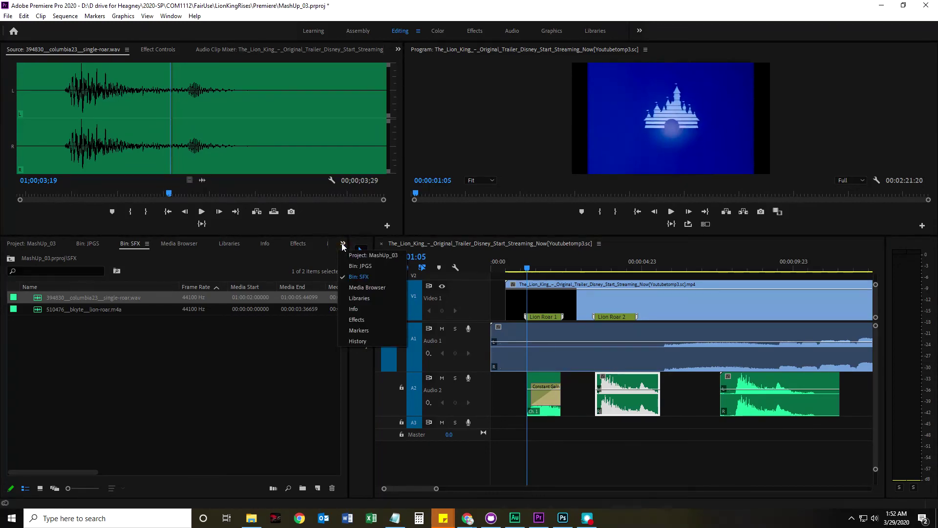
{"action": "left_click", "coordinate": [362, 332]}
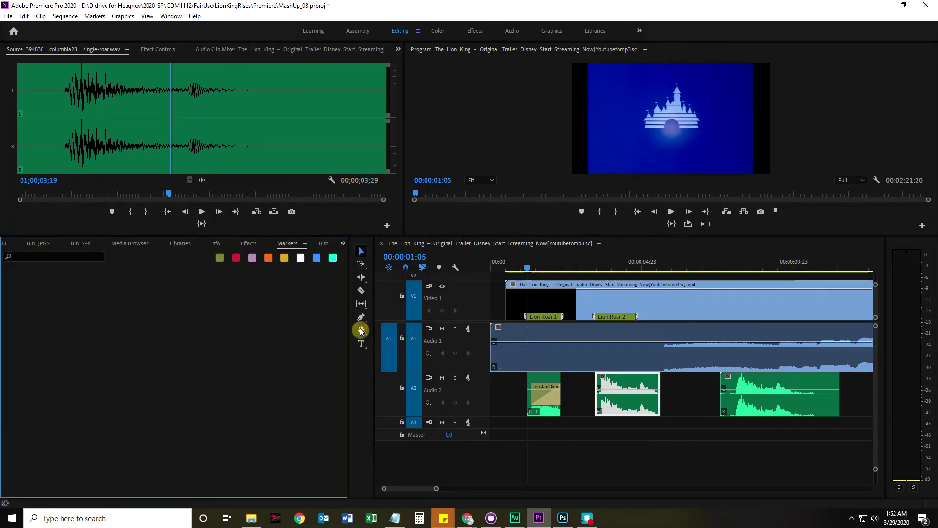
{"action": "left_click", "coordinate": [569, 439]}
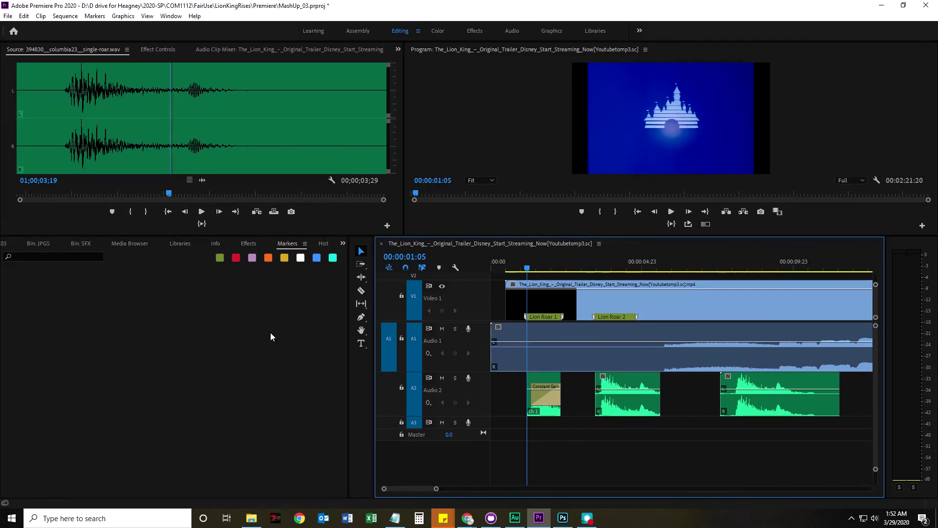
{"action": "left_click", "coordinate": [304, 243]}
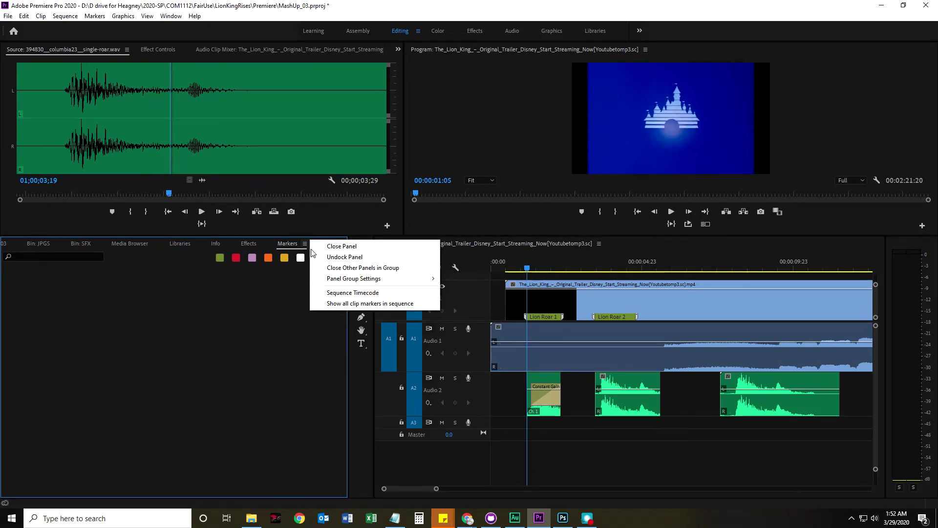
{"action": "left_click", "coordinate": [394, 304]}
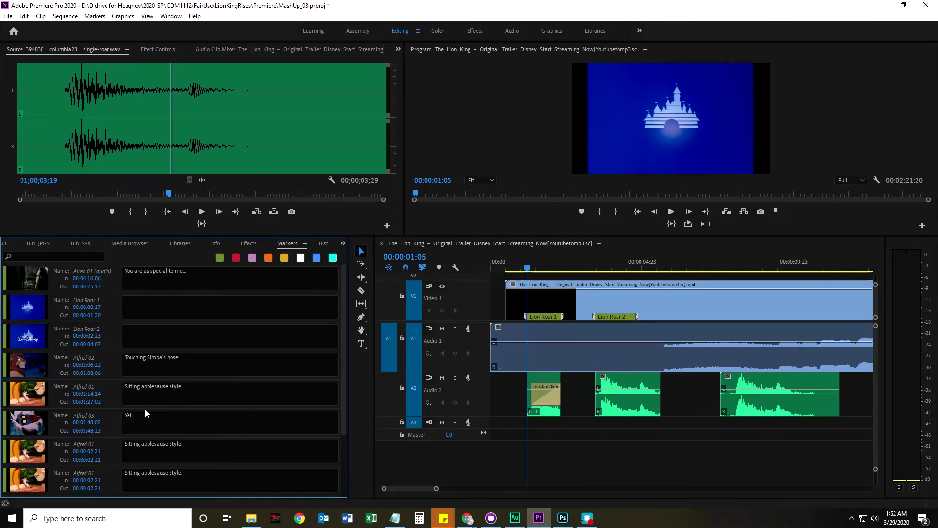
Review the marker list and the 'Sitting applesause style.' comment unchanged, then reopen the panel menu
{"action": "scroll", "coordinate": [143, 464], "scroll_direction": "down", "scroll_amount": 2}
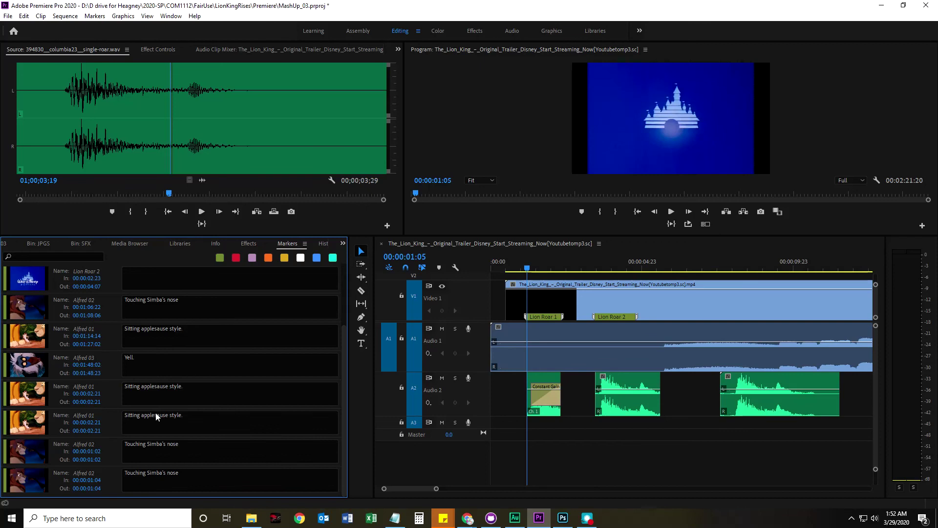
{"action": "scroll", "coordinate": [171, 400], "scroll_direction": "up", "scroll_amount": 2}
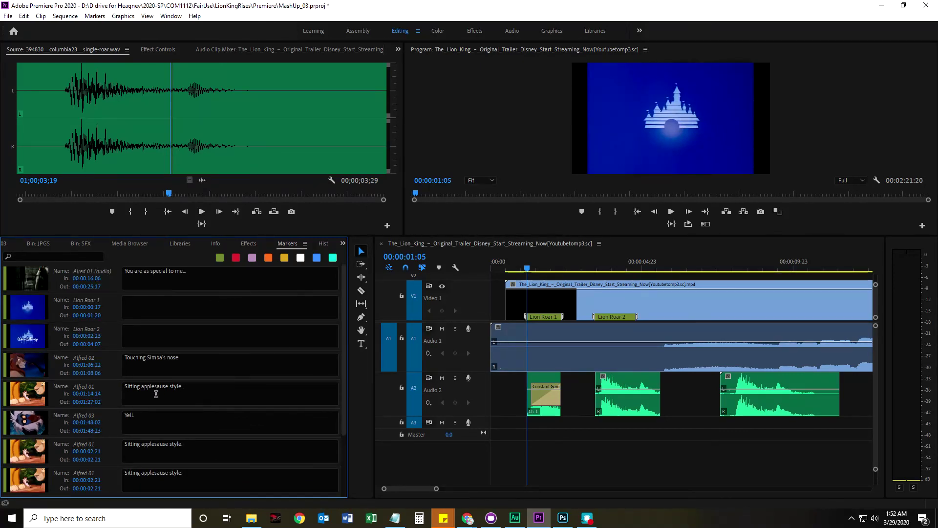
{"action": "left_click_drag", "start_coordinate": [184, 386], "coordinate": [143, 386]}
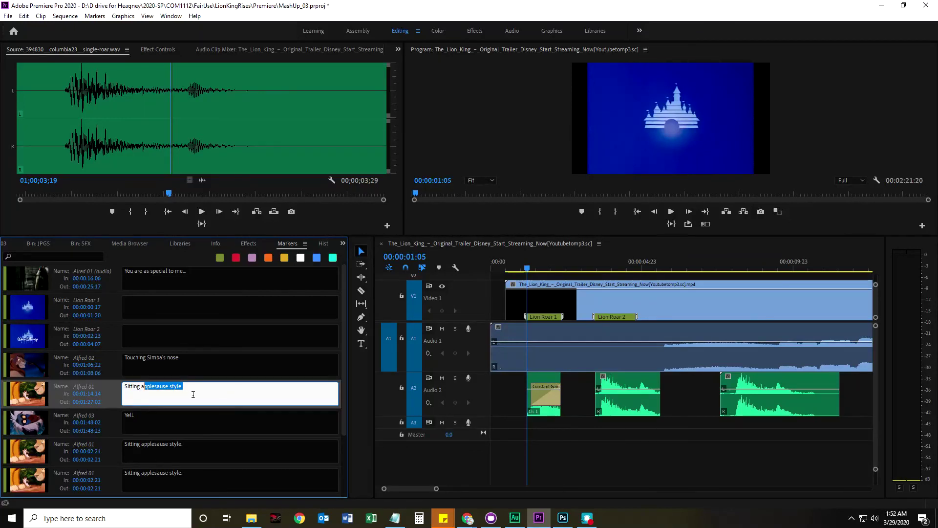
{"action": "left_click", "coordinate": [592, 432]}
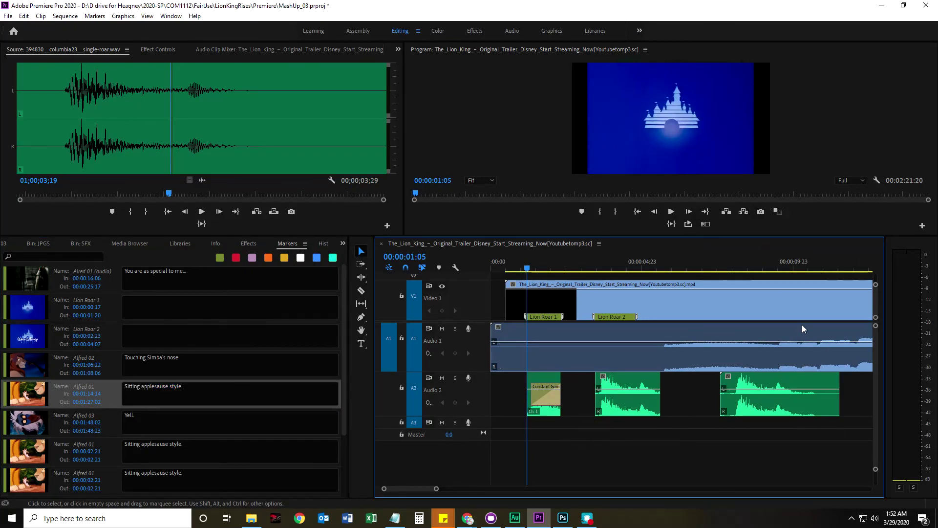
{"action": "left_click", "coordinate": [305, 244]}
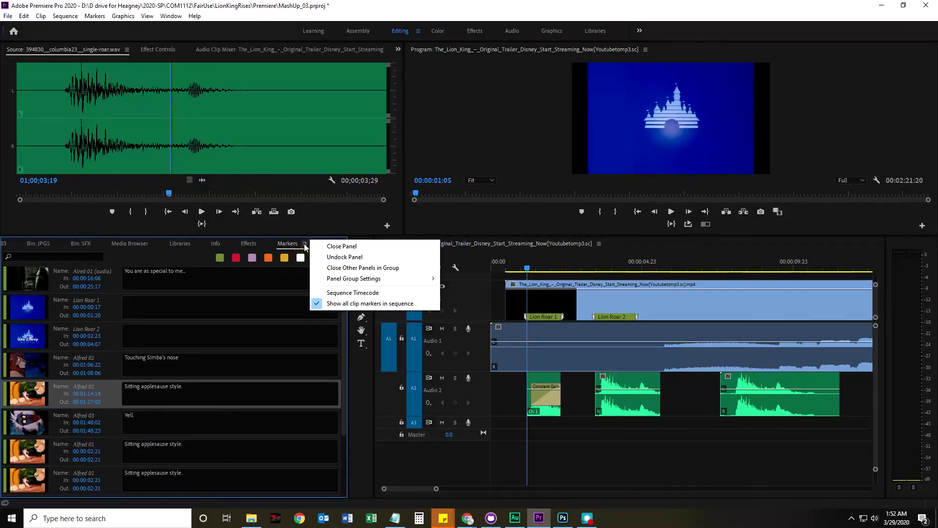
Turn off Show all clip markers in sequence and select the video, Audio 1 and roar clips to compare
{"action": "left_click", "coordinate": [336, 303]}
{"action": "left_click", "coordinate": [505, 391]}
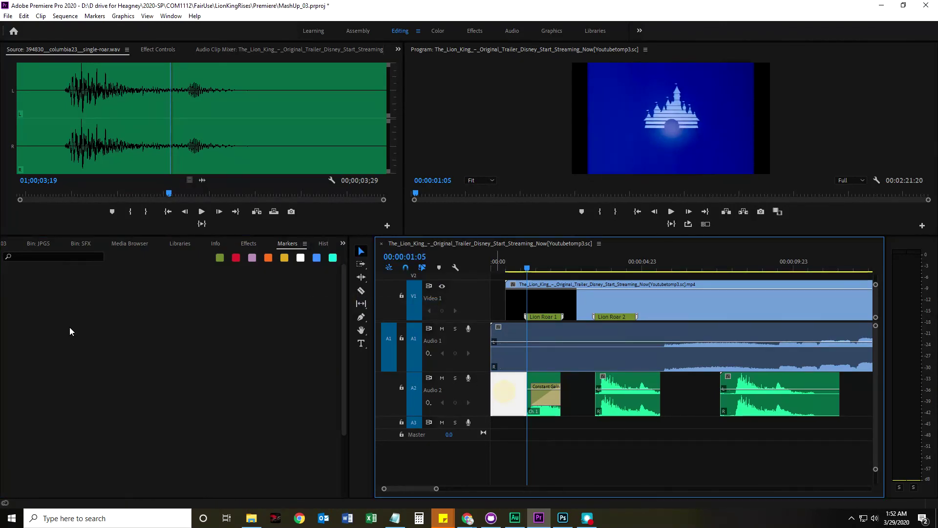
{"action": "left_click", "coordinate": [646, 357]}
{"action": "left_click", "coordinate": [672, 307]}
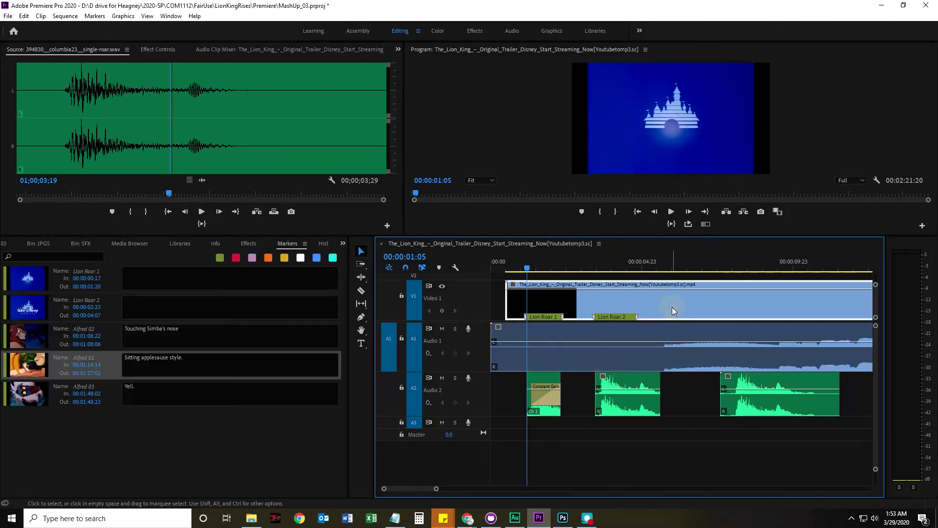
{"action": "left_click", "coordinate": [544, 413]}
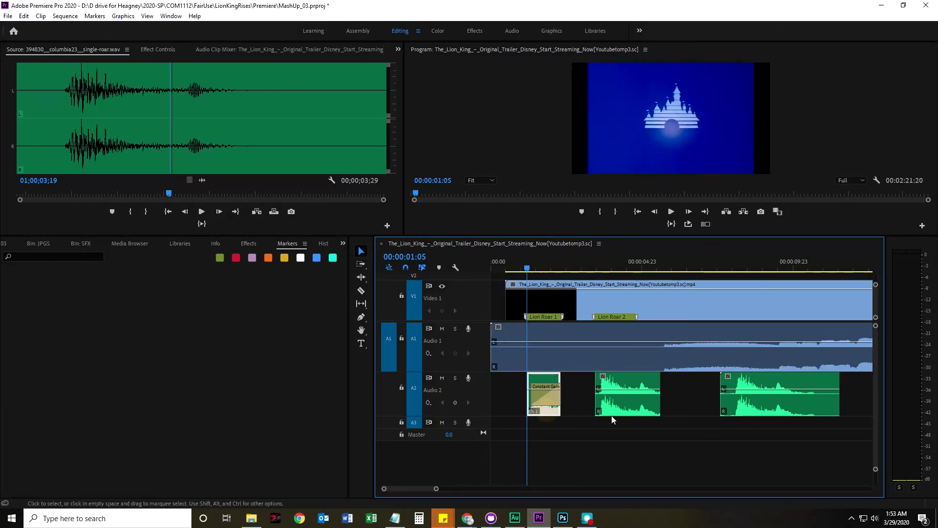
{"action": "left_click", "coordinate": [618, 410]}
{"action": "left_click", "coordinate": [746, 408]}
{"action": "left_click", "coordinate": [641, 337]}
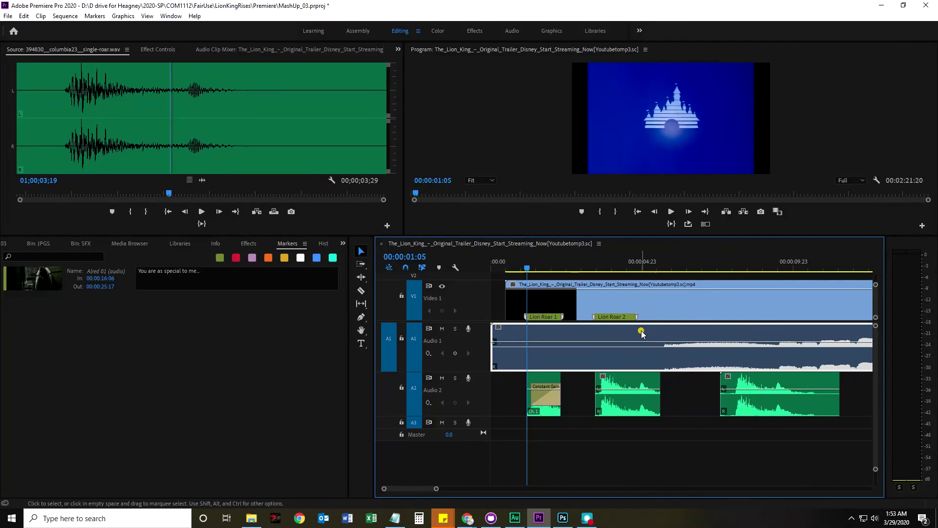
{"action": "left_click", "coordinate": [662, 309]}
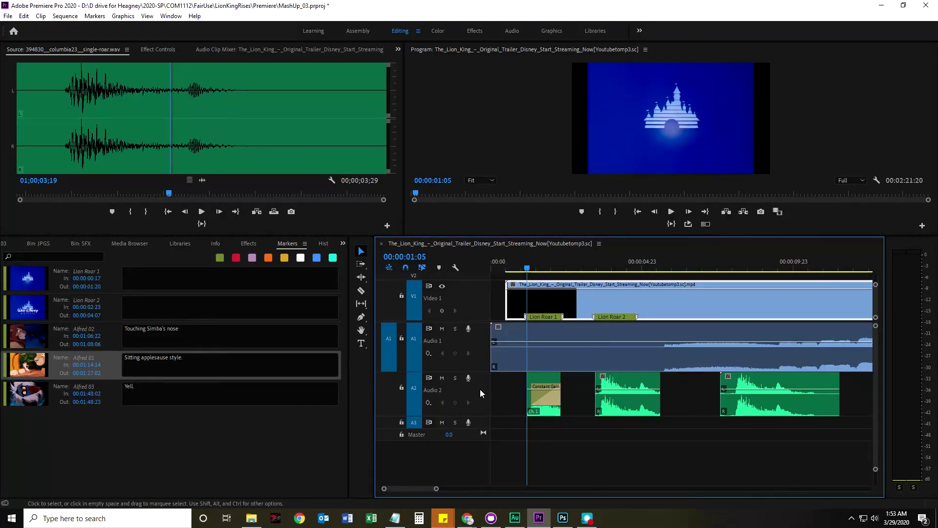
Select the empty gaps before and between the Audio 2 roar clips to compare the Markers list
{"action": "left_click", "coordinate": [571, 404]}
{"action": "left_click", "coordinate": [684, 401]}
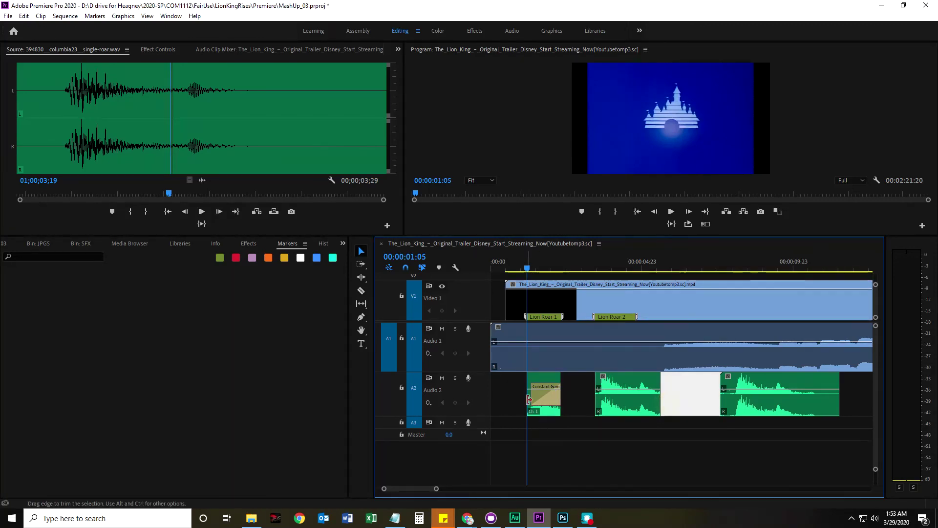
{"action": "left_click", "coordinate": [503, 399]}
{"action": "left_click", "coordinate": [682, 399]}
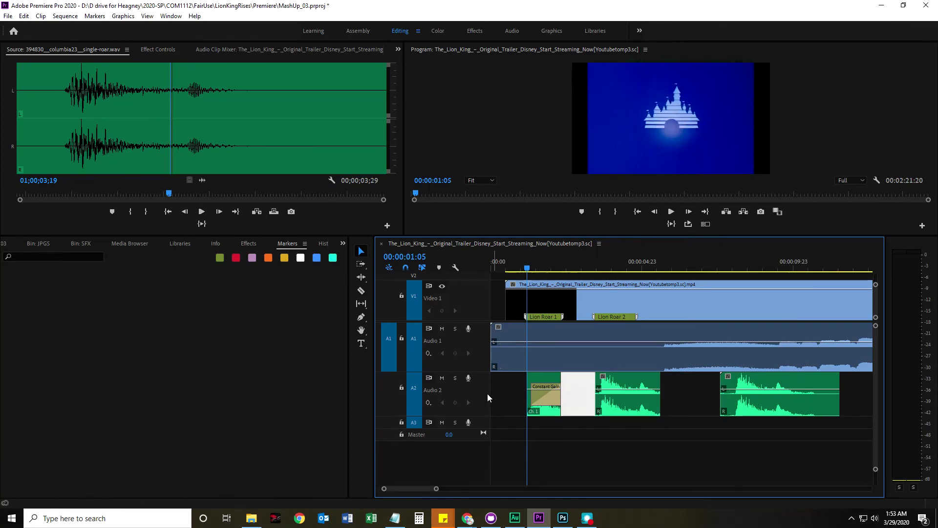
{"action": "left_click", "coordinate": [500, 397]}
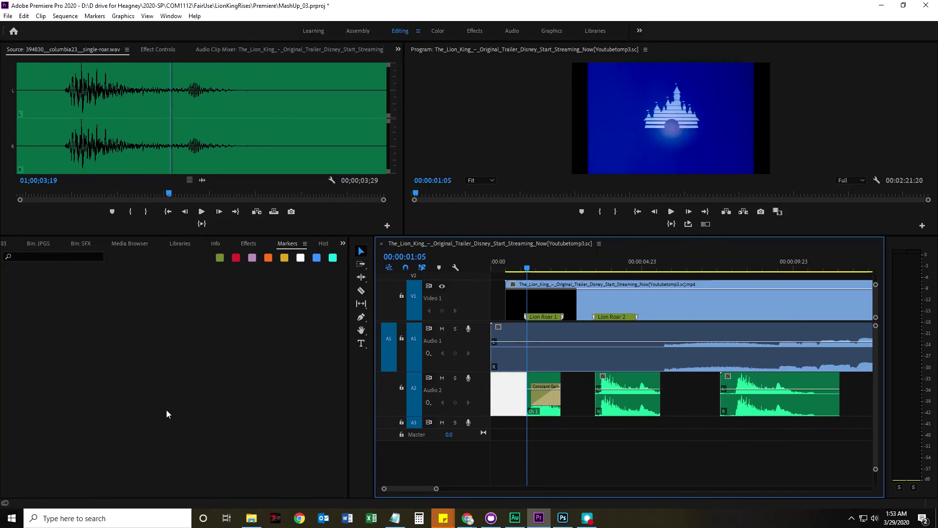